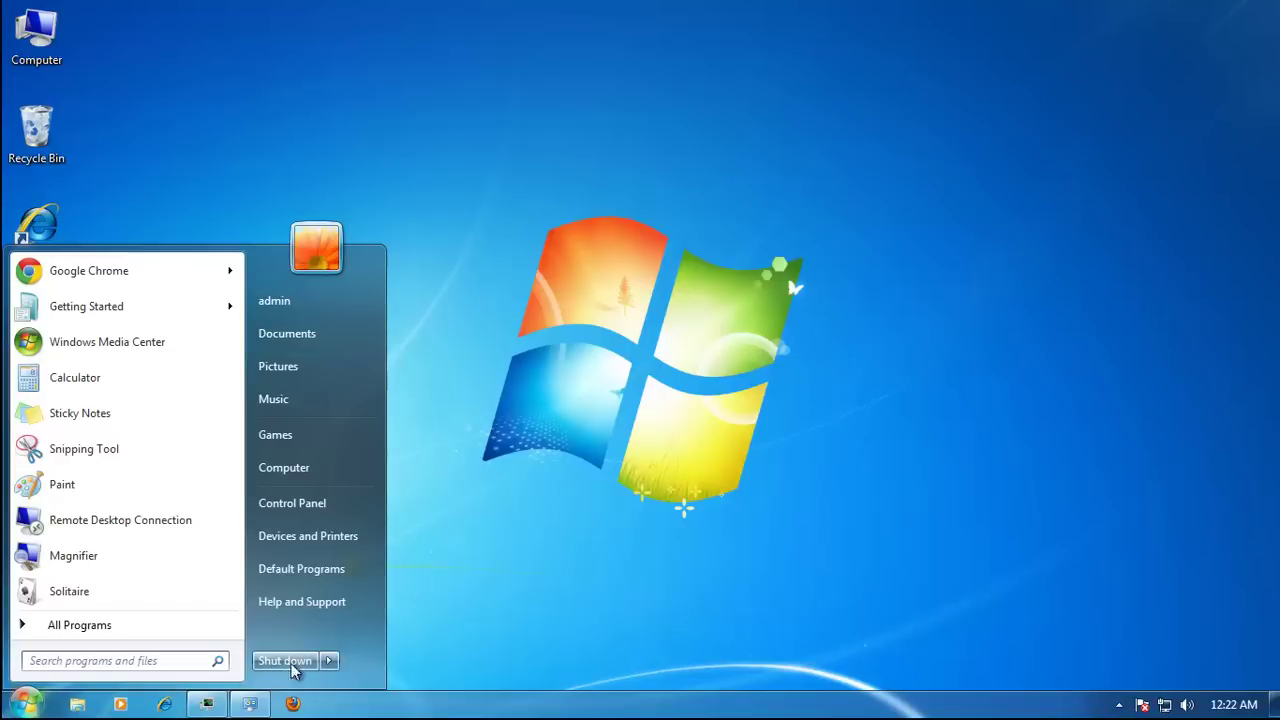
# Restart the computer into Safe Mode from the advanced boot options and close the Windows help window
pyautogui.click(329, 661)
pyautogui.click(385, 643)
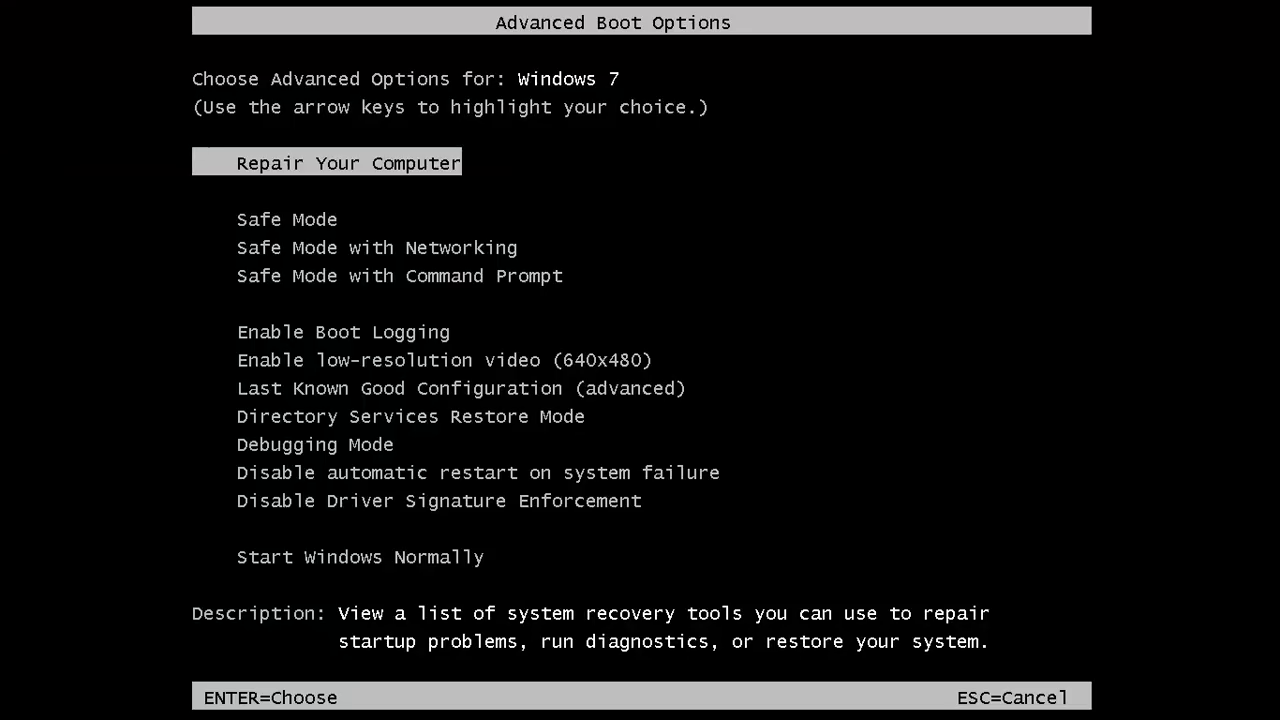
pyautogui.press('Down')
pyautogui.press('Return')
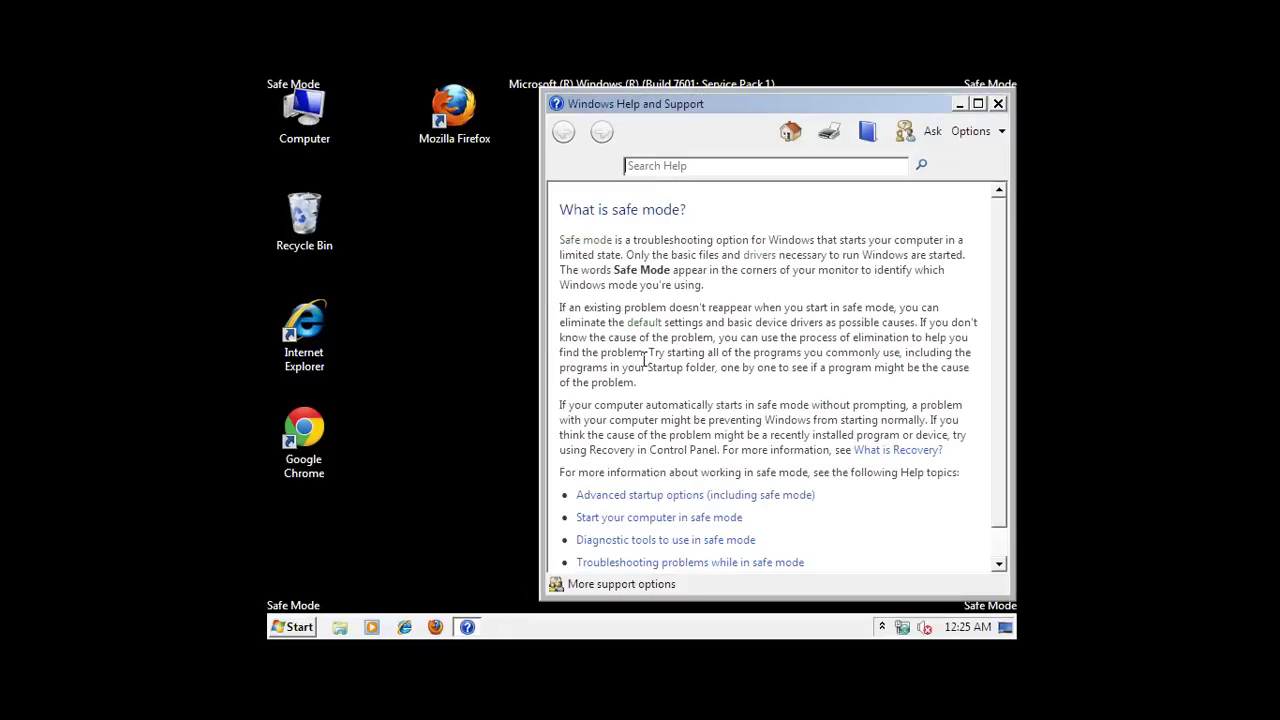
pyautogui.click(999, 103)
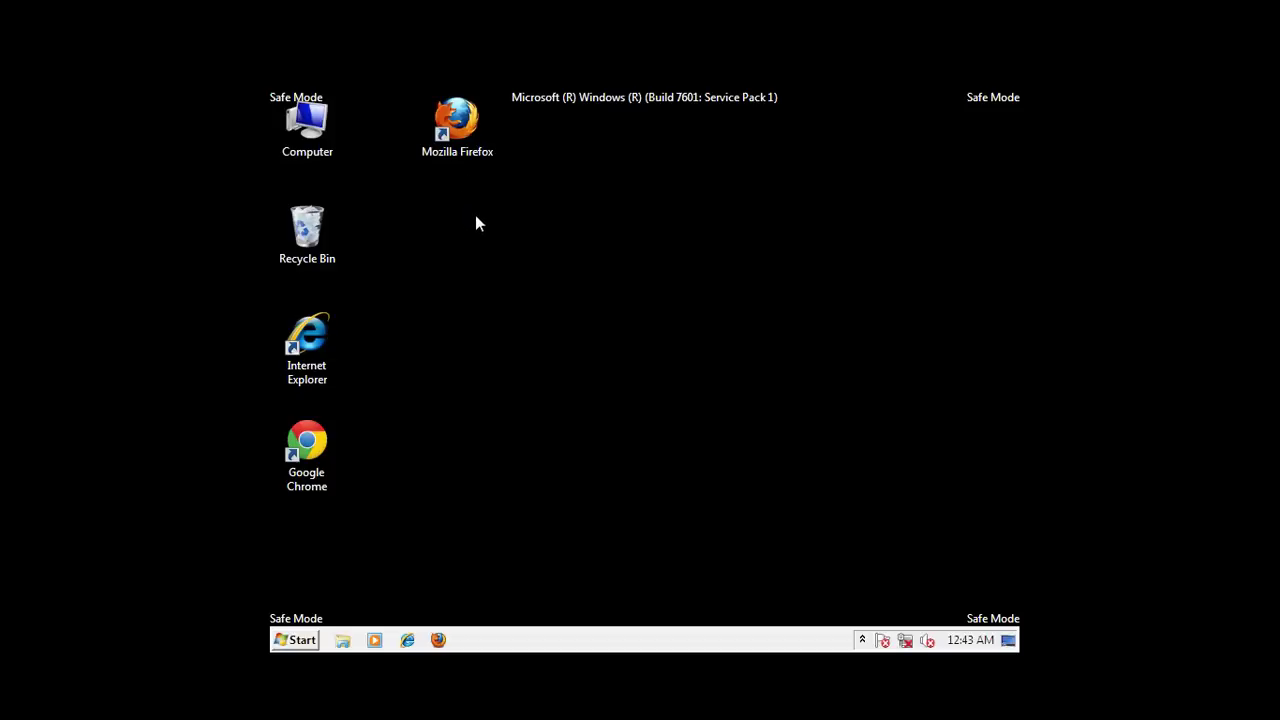
# Launch Mozilla Firefox, decline making it the default browser, and open its Troubleshooting Information page
pyautogui.doubleClick(462, 135)
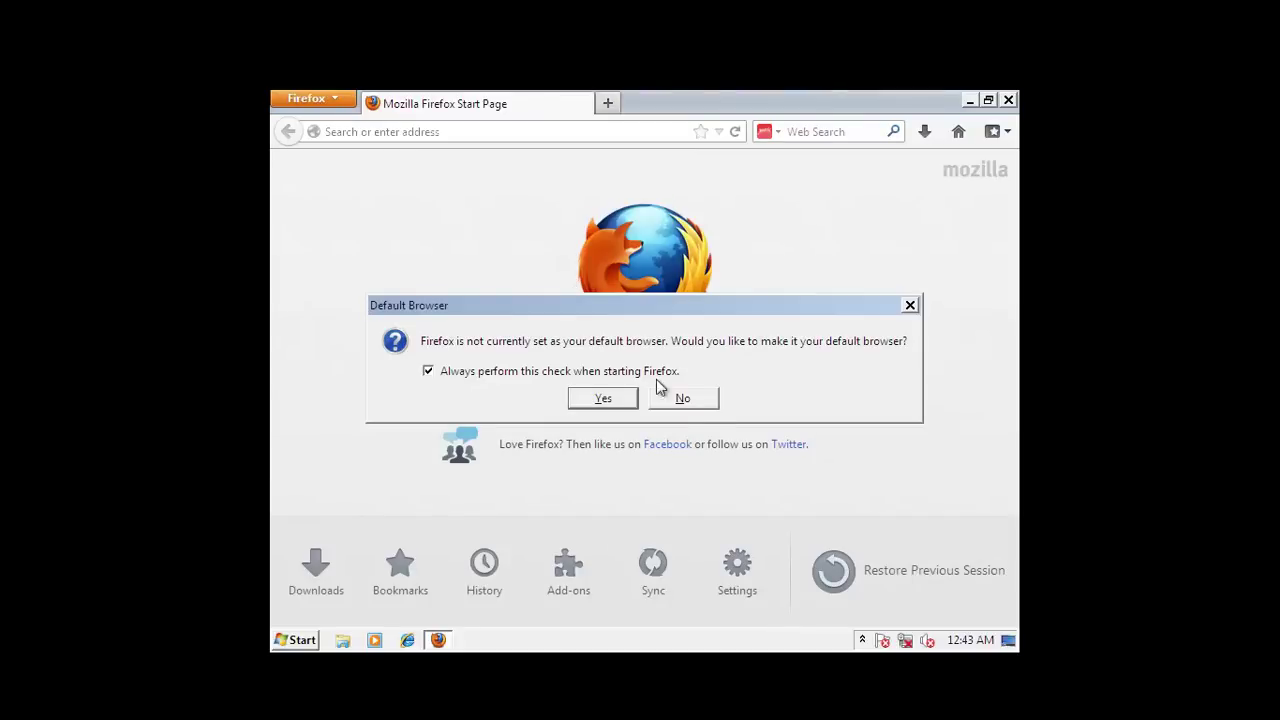
pyautogui.click(704, 403)
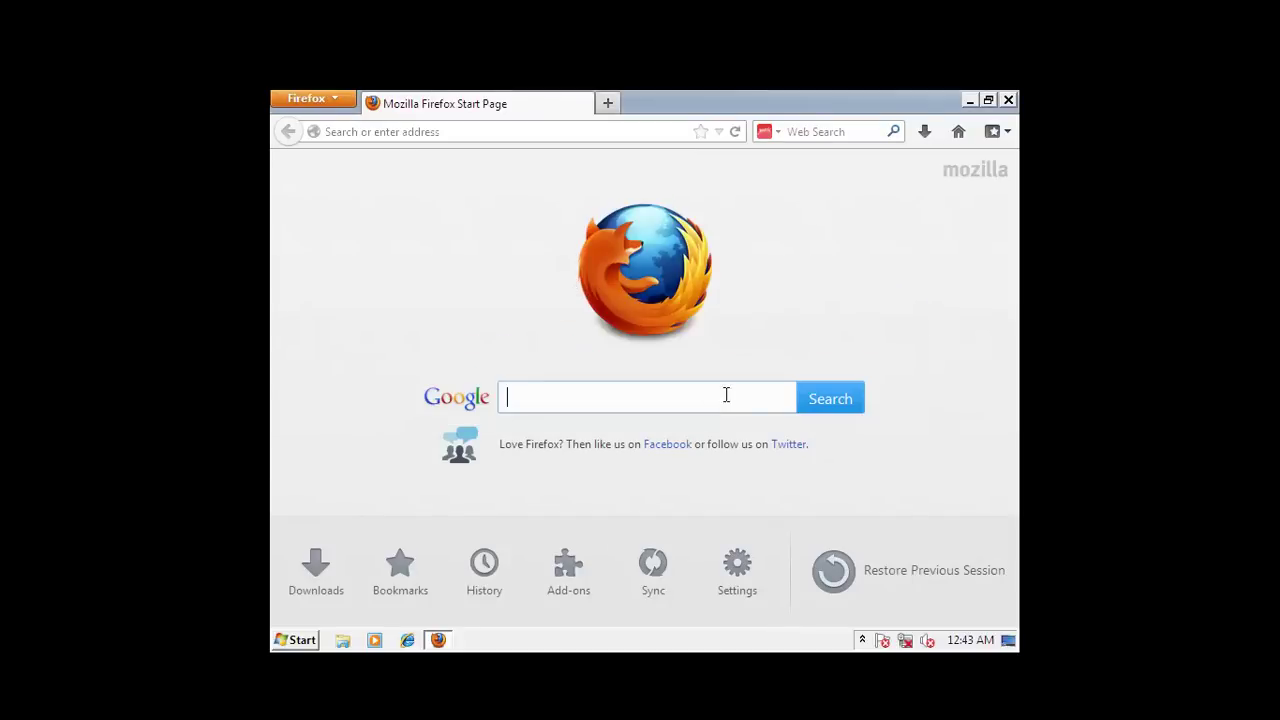
pyautogui.click(342, 99)
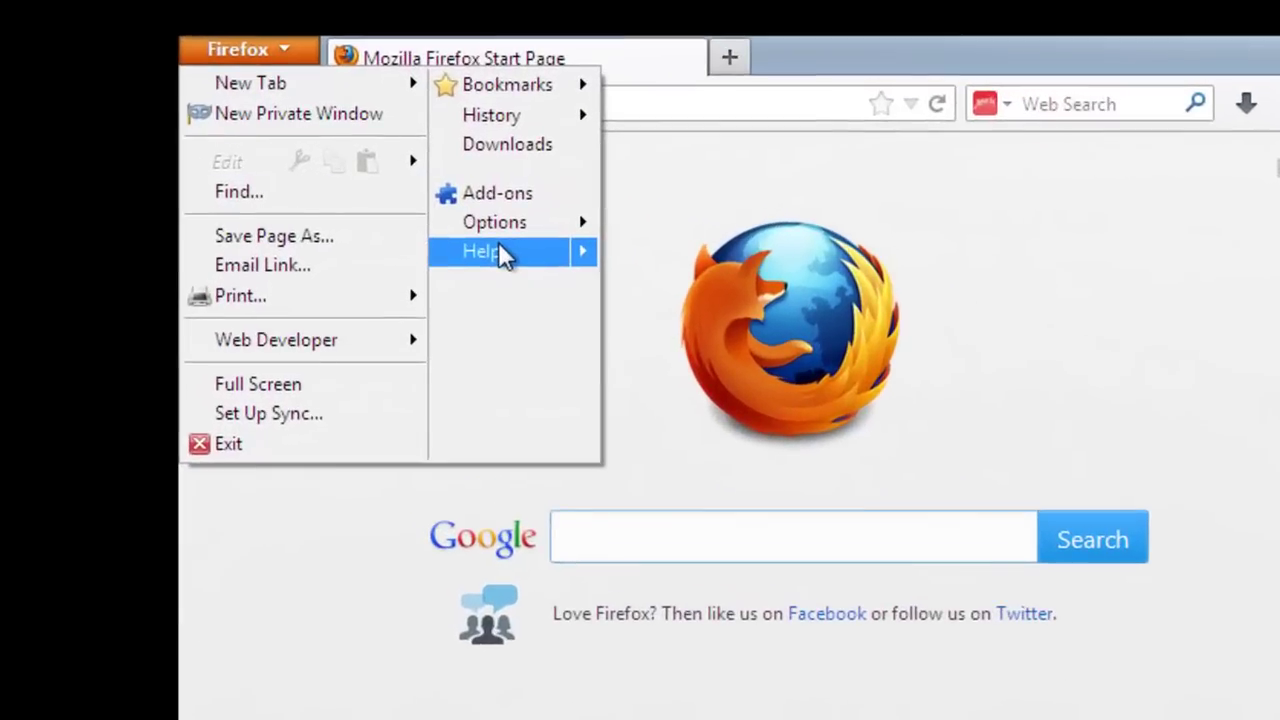
pyautogui.moveTo(490, 242)
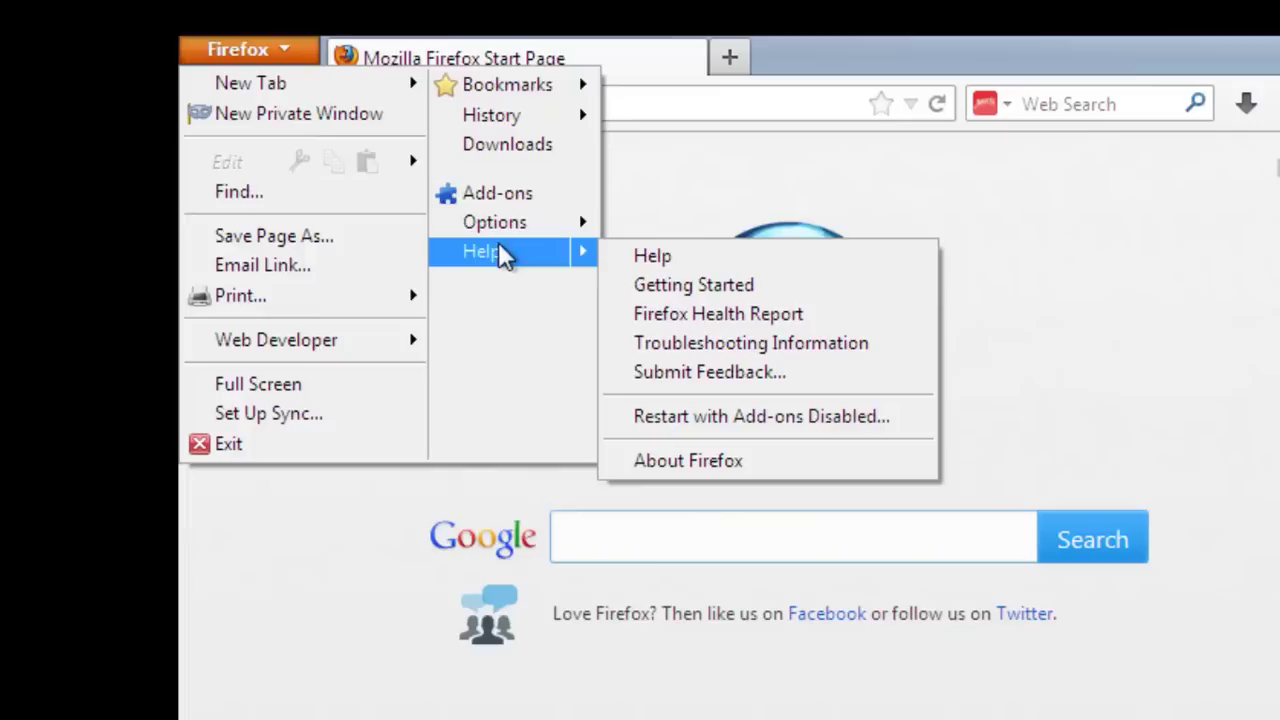
pyautogui.click(775, 348)
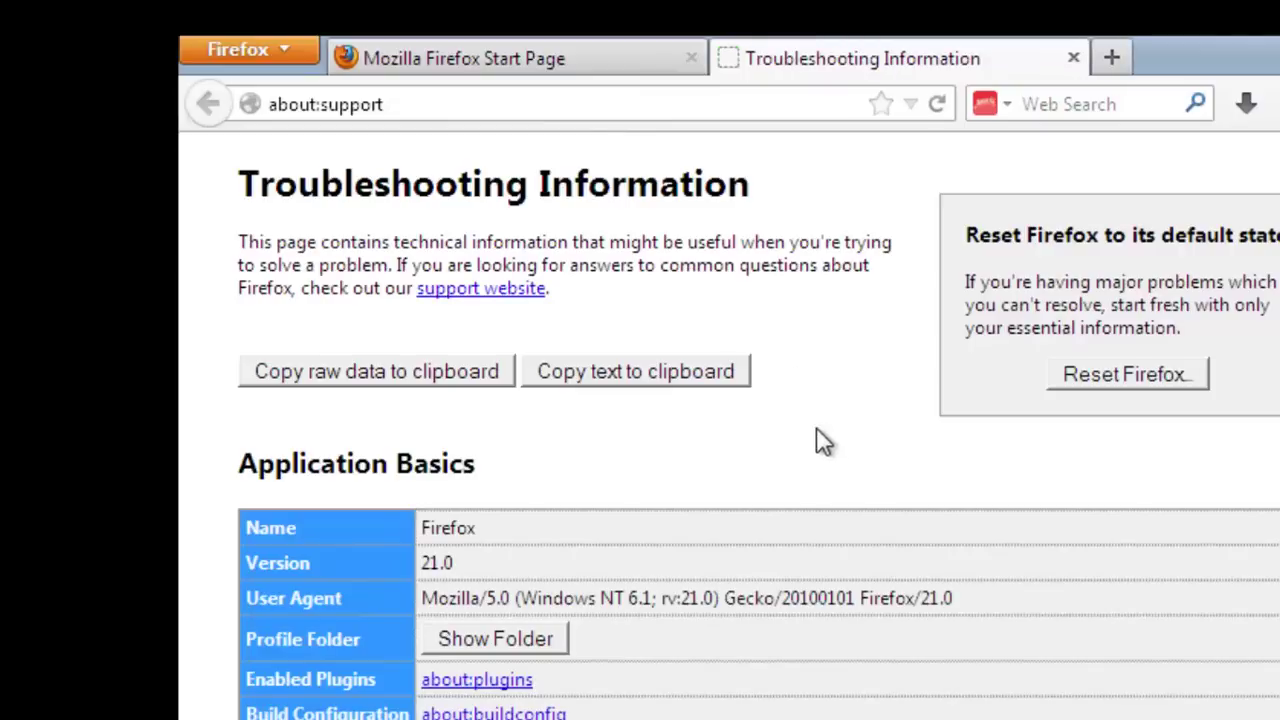
# Reset Firefox to its default state and finish the import wizard
pyautogui.click(1148, 380)
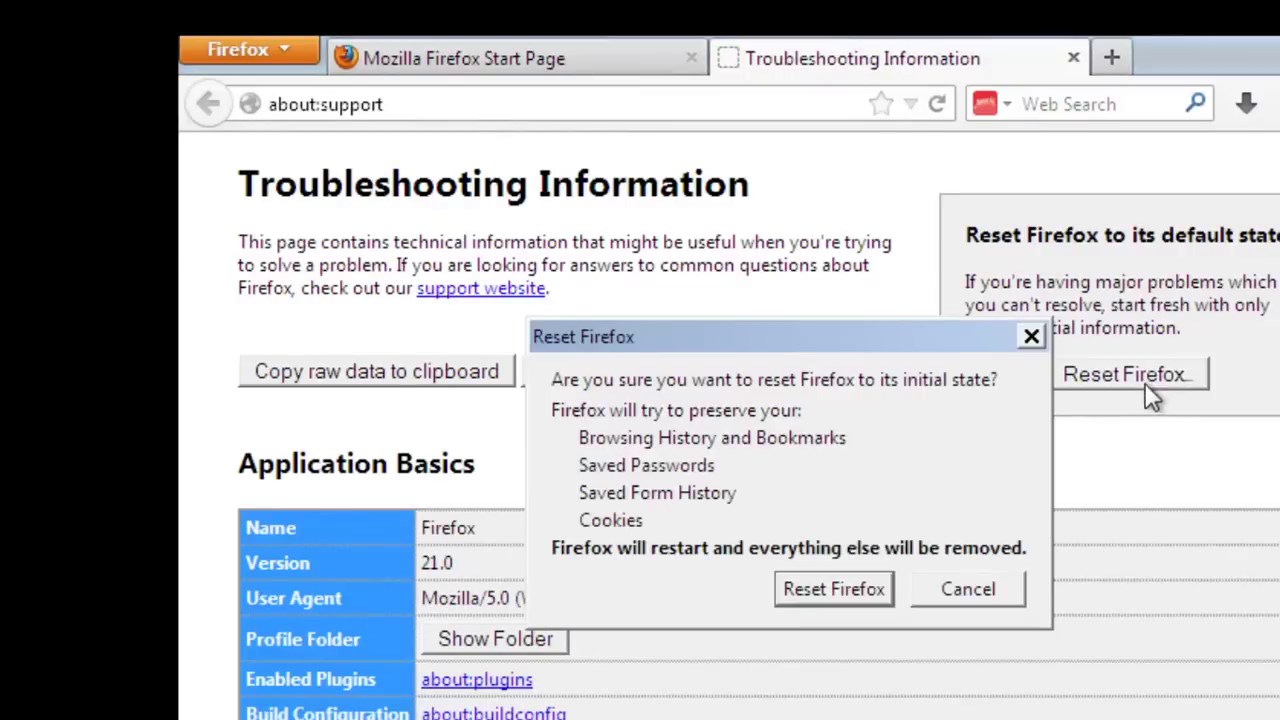
pyautogui.click(868, 590)
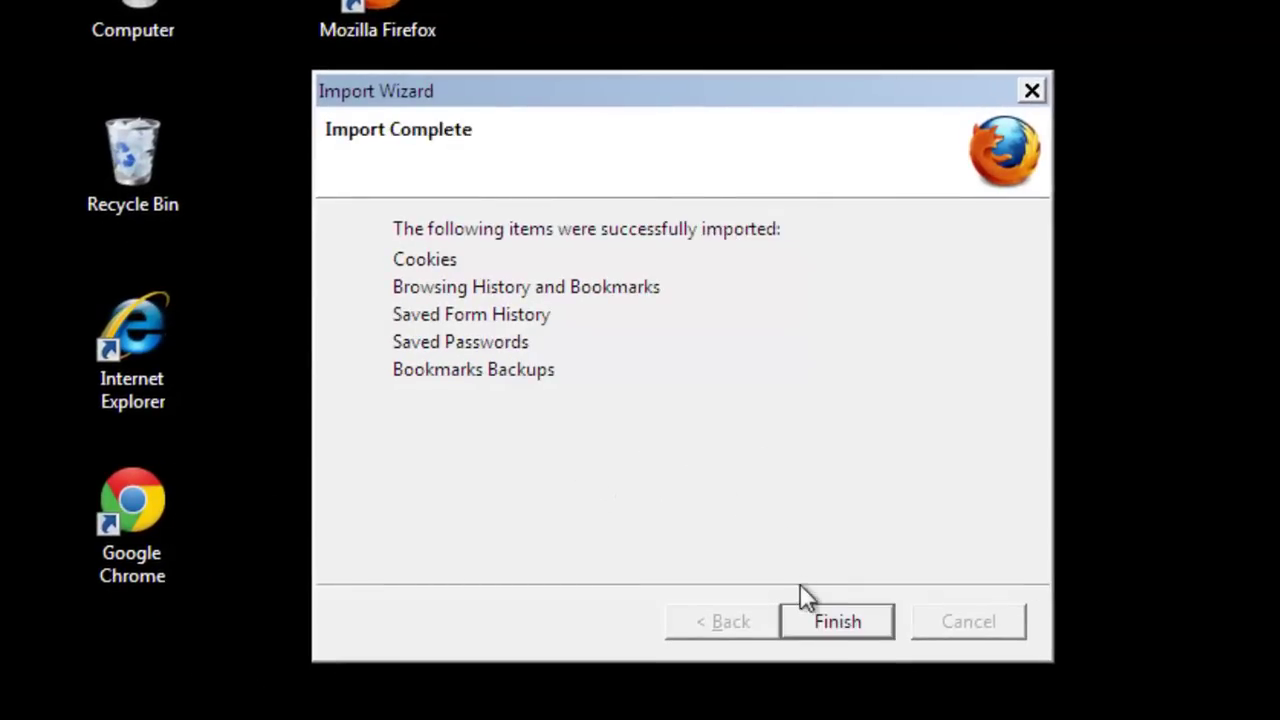
pyautogui.click(815, 617)
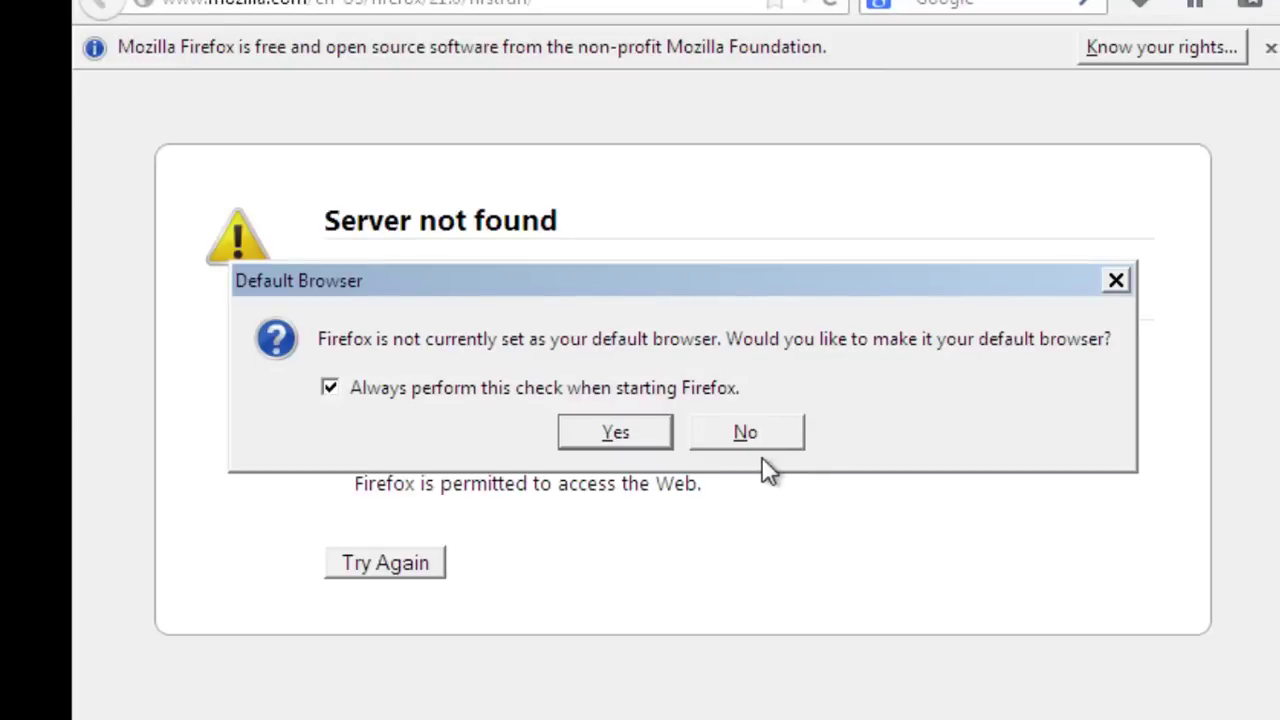
# Decline making Firefox the default browser and close Firefox with all its tabs
pyautogui.click(745, 433)
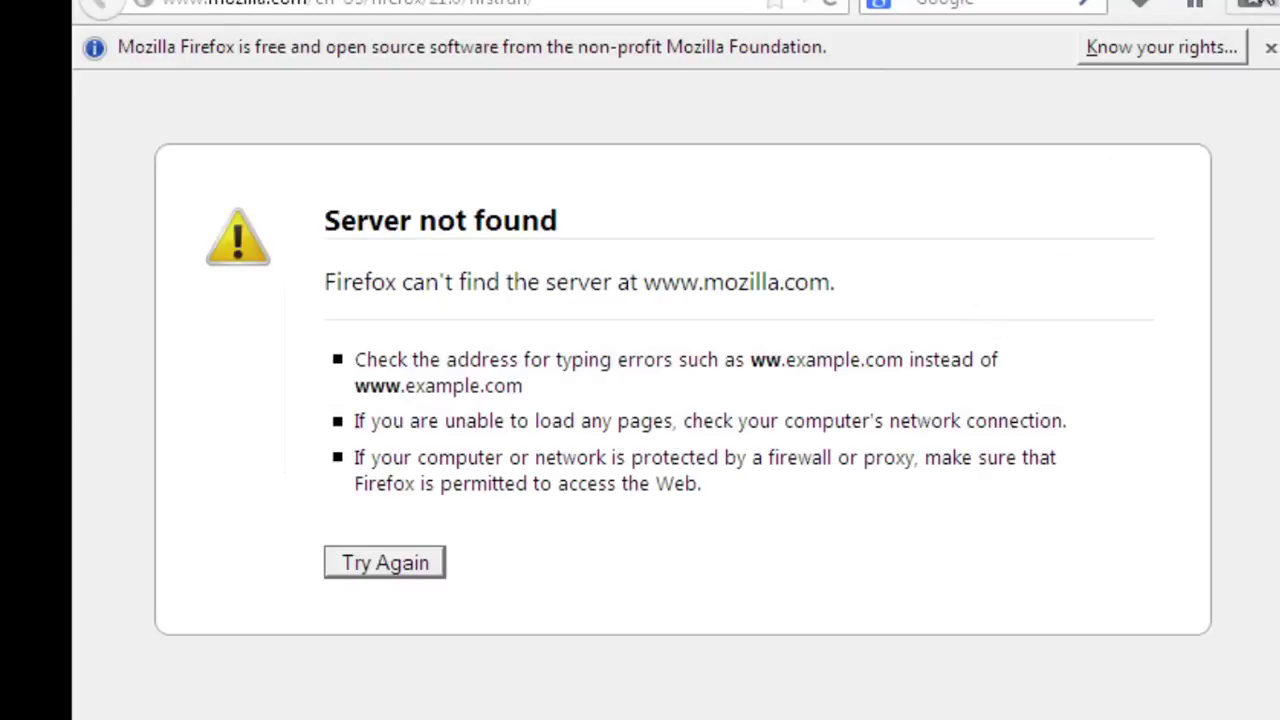
pyautogui.hotkey('alt', 'F4')
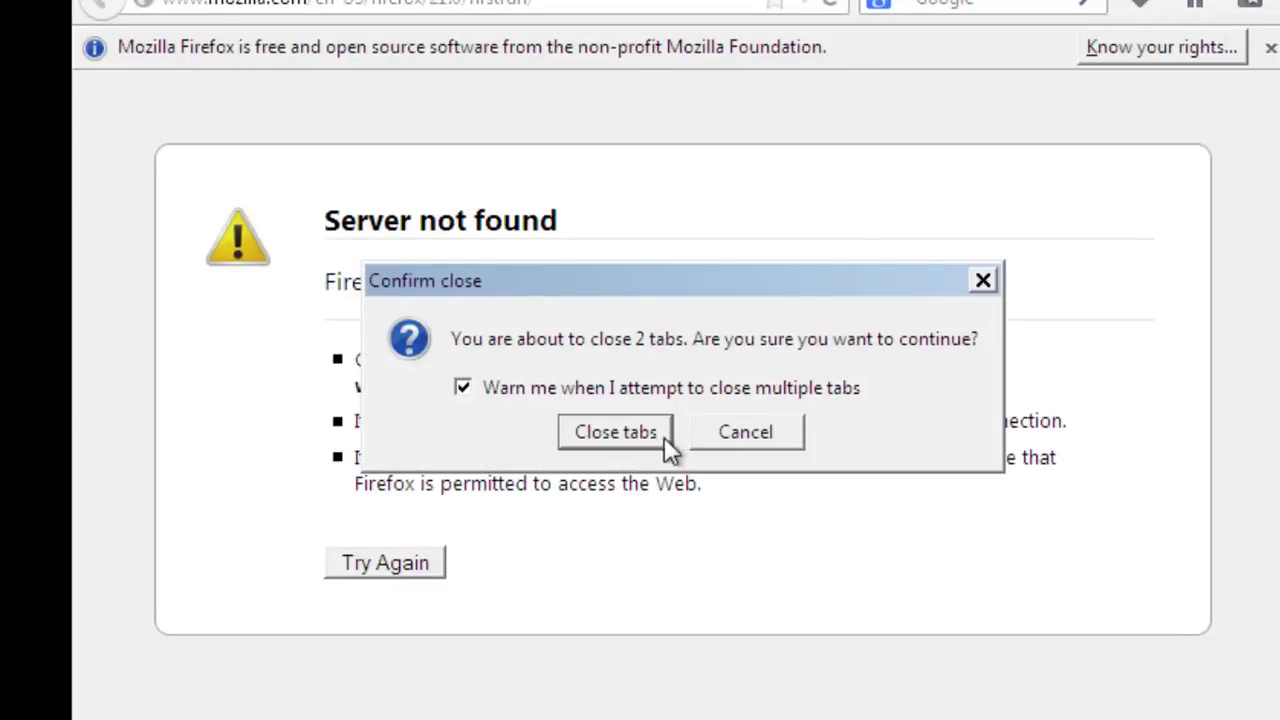
pyautogui.click(616, 432)
pyautogui.click(672, 440)
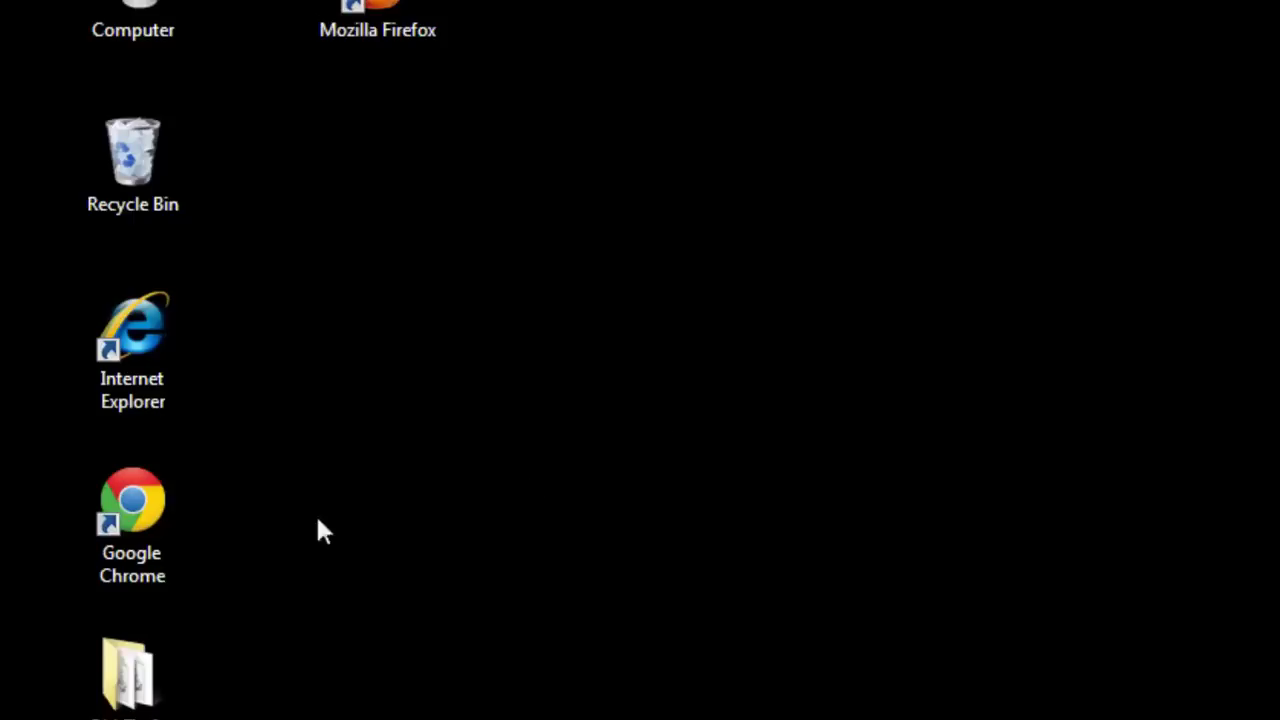
# Launch Google Chrome, dismiss the developer mode extensions warning without disabling them, and open the browser's settings
pyautogui.click(161, 534)
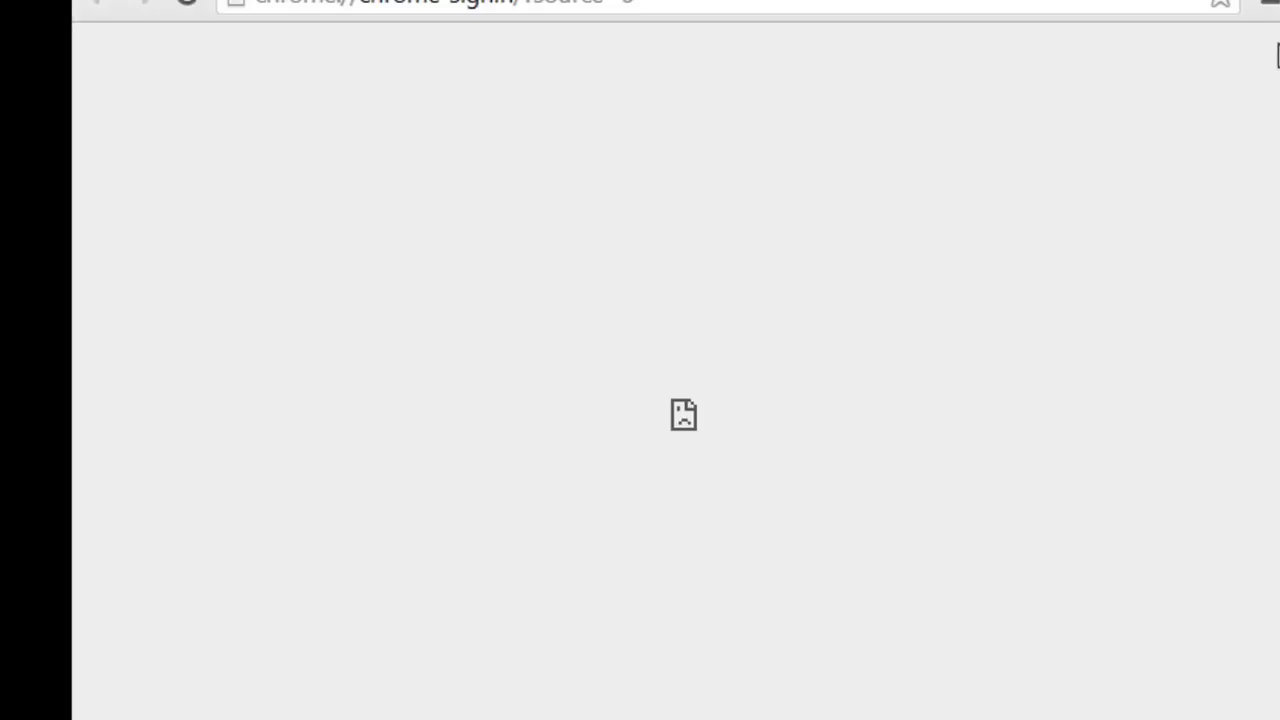
pyautogui.click(1266, 4)
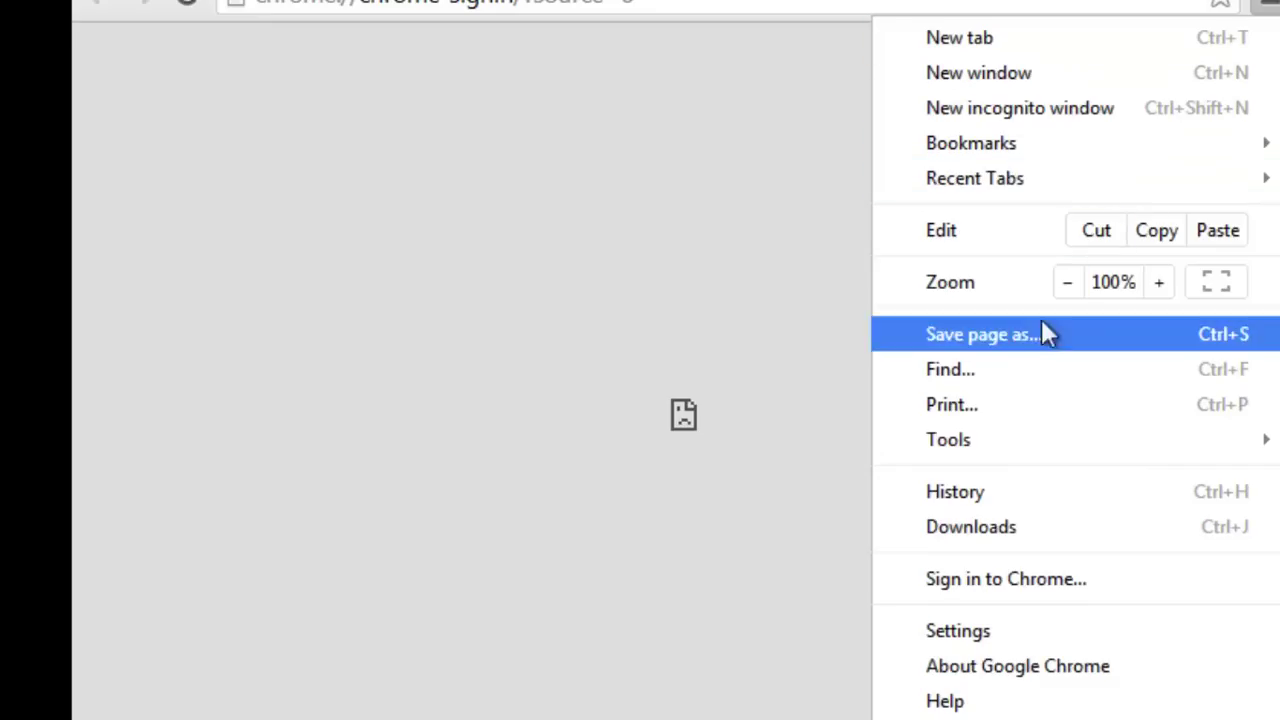
pyautogui.click(1006, 489)
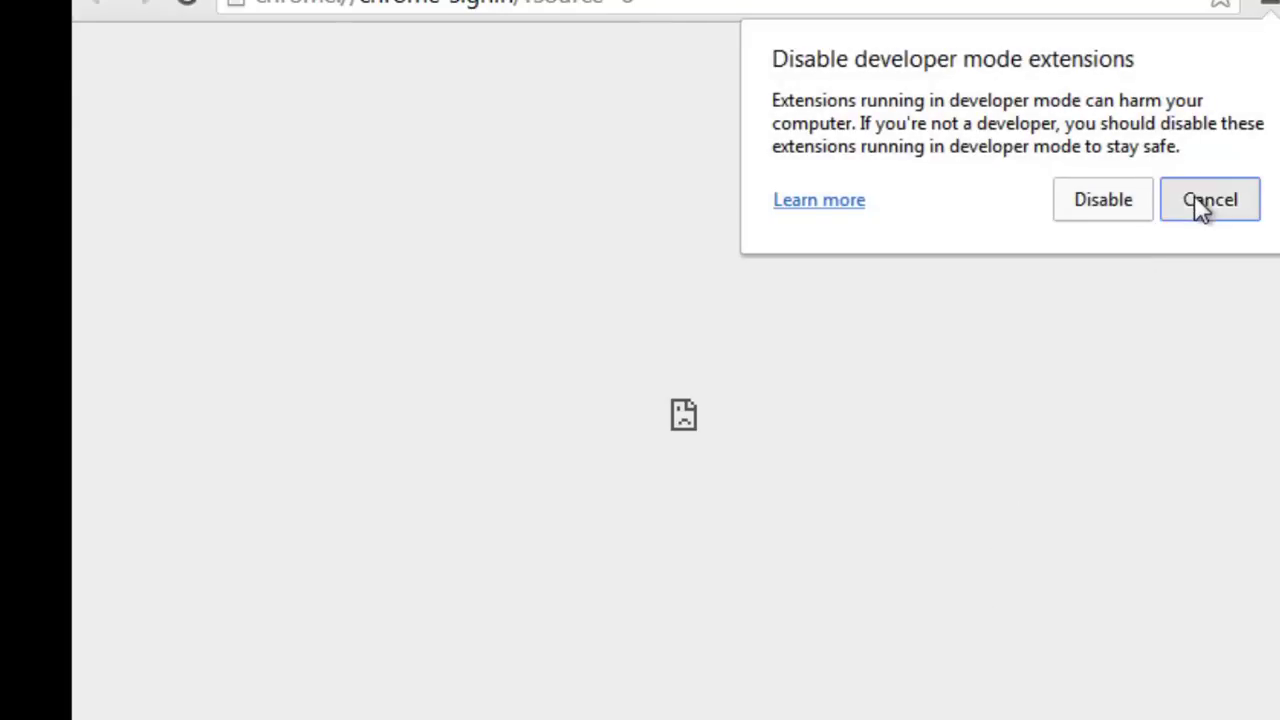
pyautogui.click(1205, 199)
pyautogui.click(1266, 10)
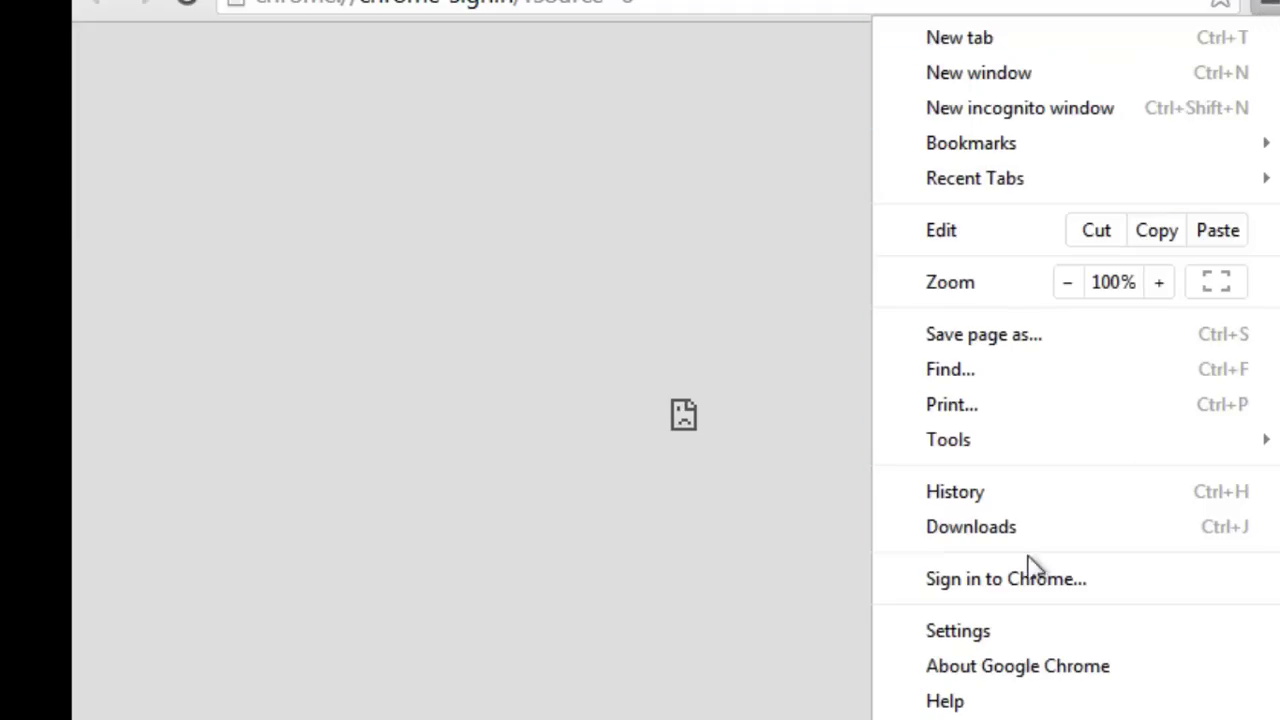
pyautogui.click(1003, 628)
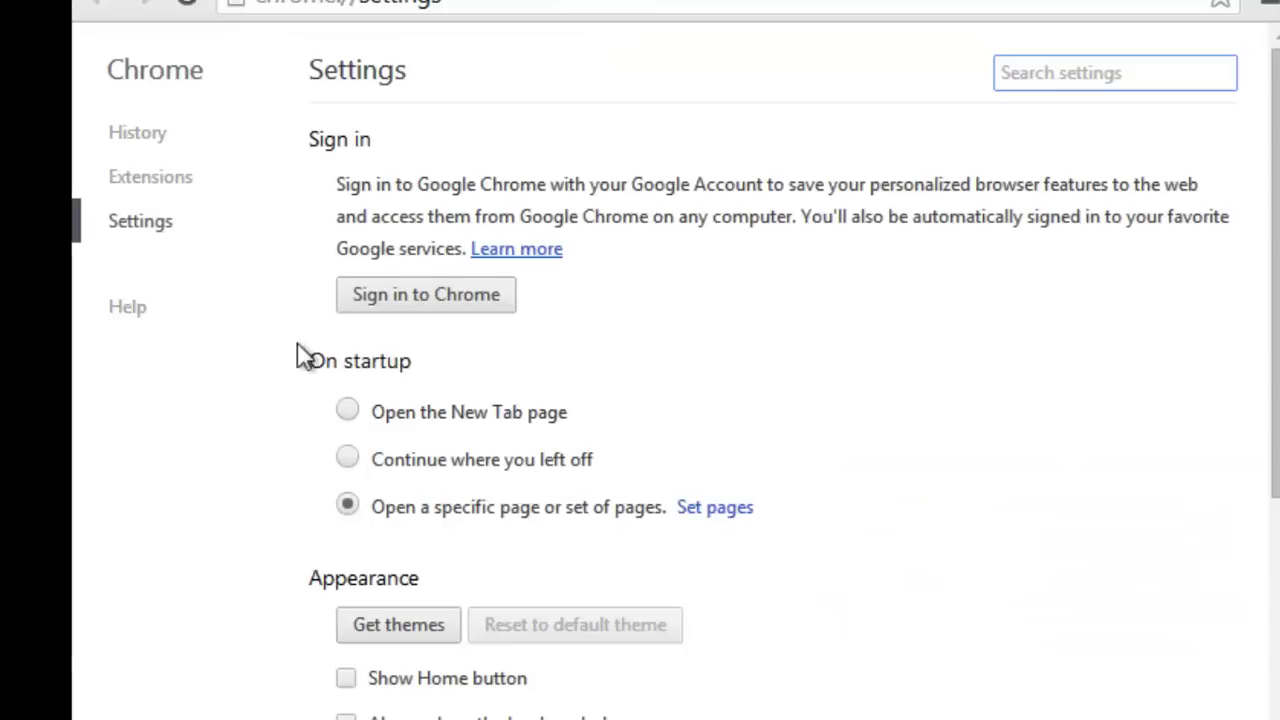
# Reset Chrome's browser settings to their original defaults and close the browser
pyautogui.scroll(-5, 331, 369)
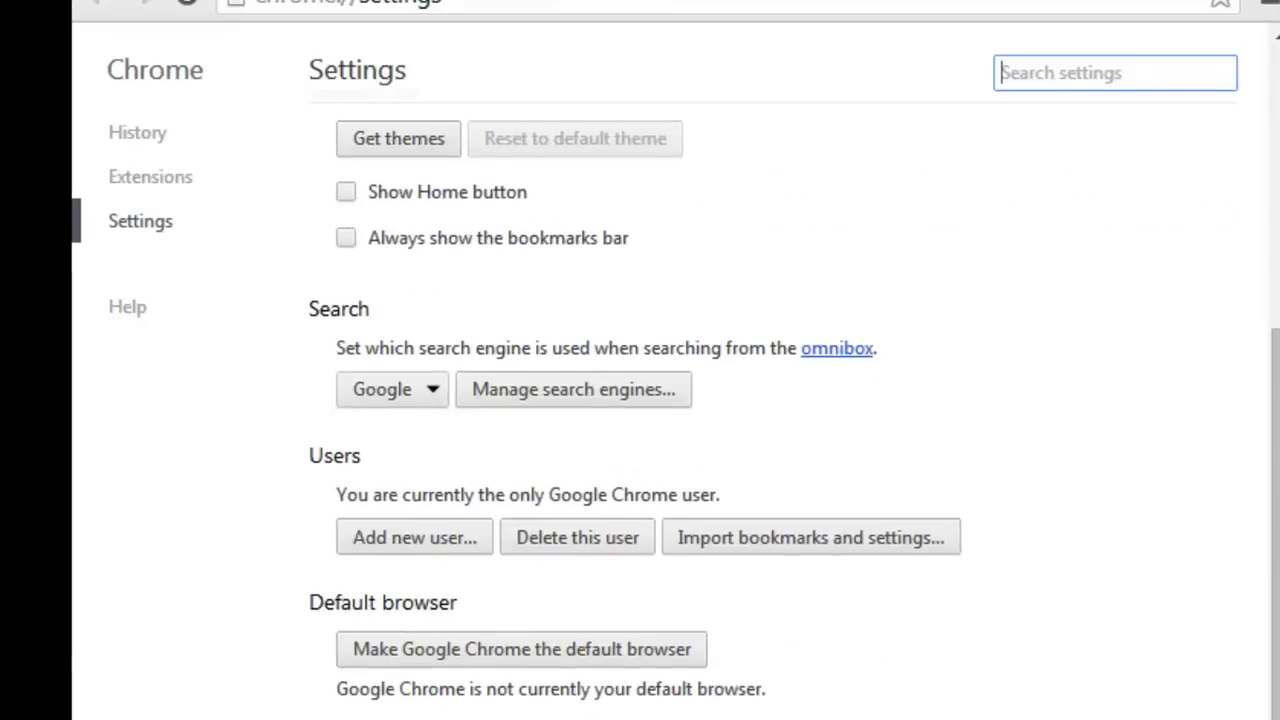
pyautogui.scroll(-10, 597, 588)
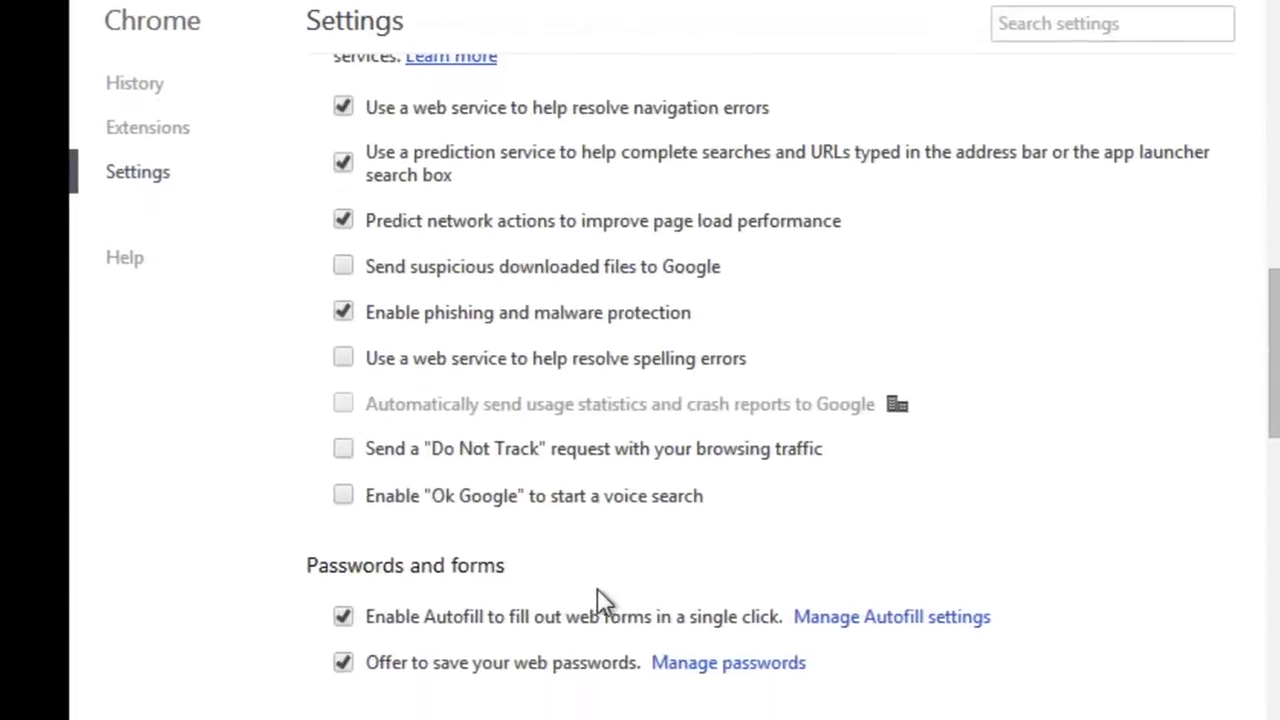
pyautogui.scroll(-10, 518, 528)
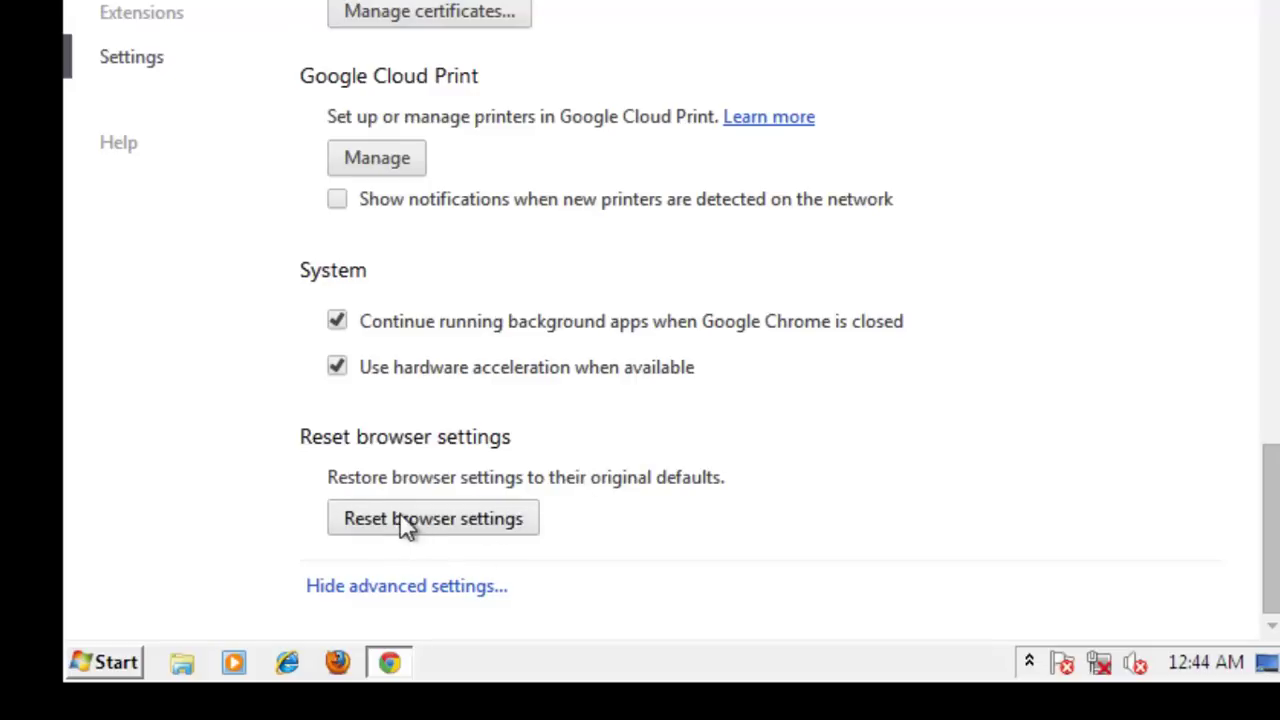
pyautogui.click(443, 524)
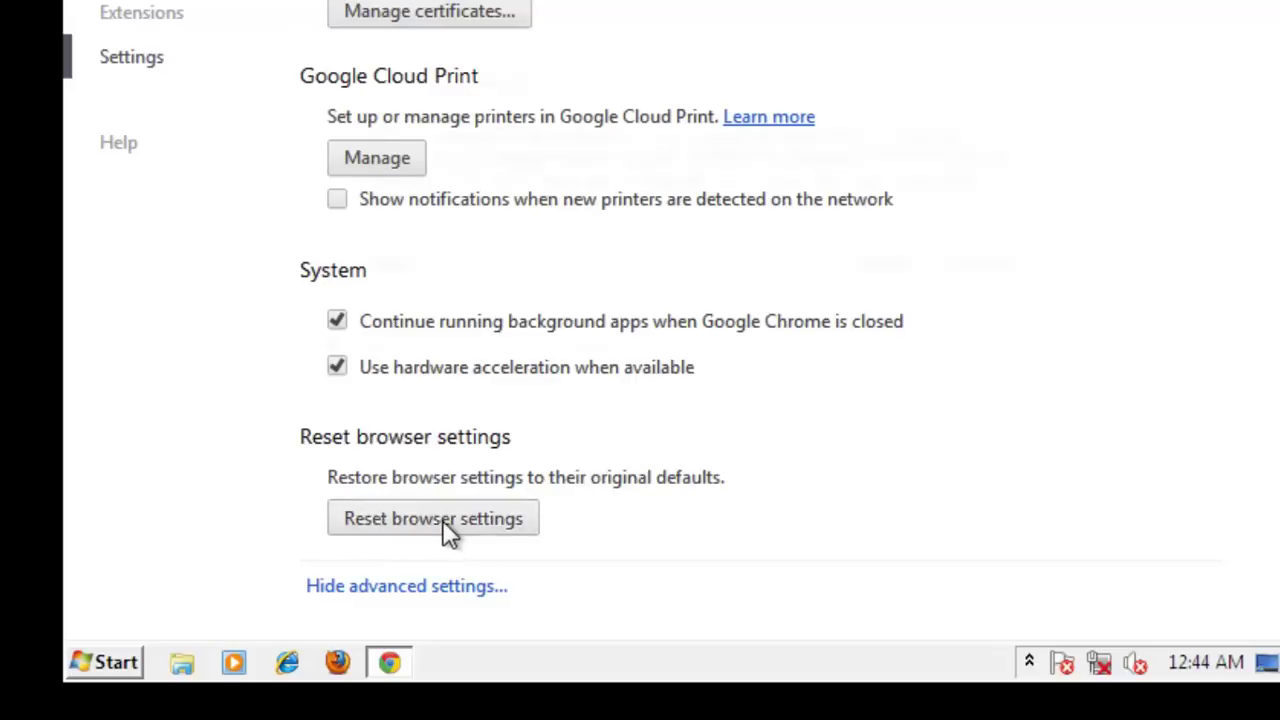
pyautogui.click(884, 293)
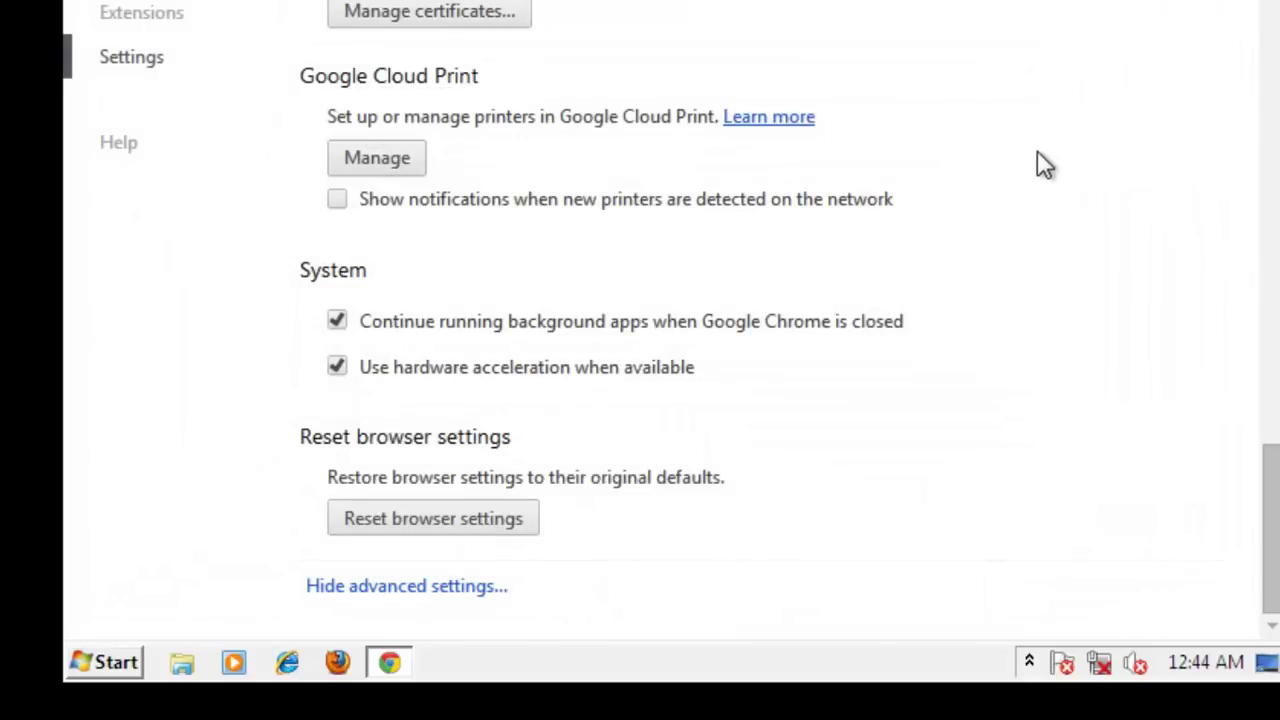
pyautogui.scroll(5, 1045, 163)
pyautogui.scroll(-5, 1049, 166)
pyautogui.hotkey('alt', 'F4')
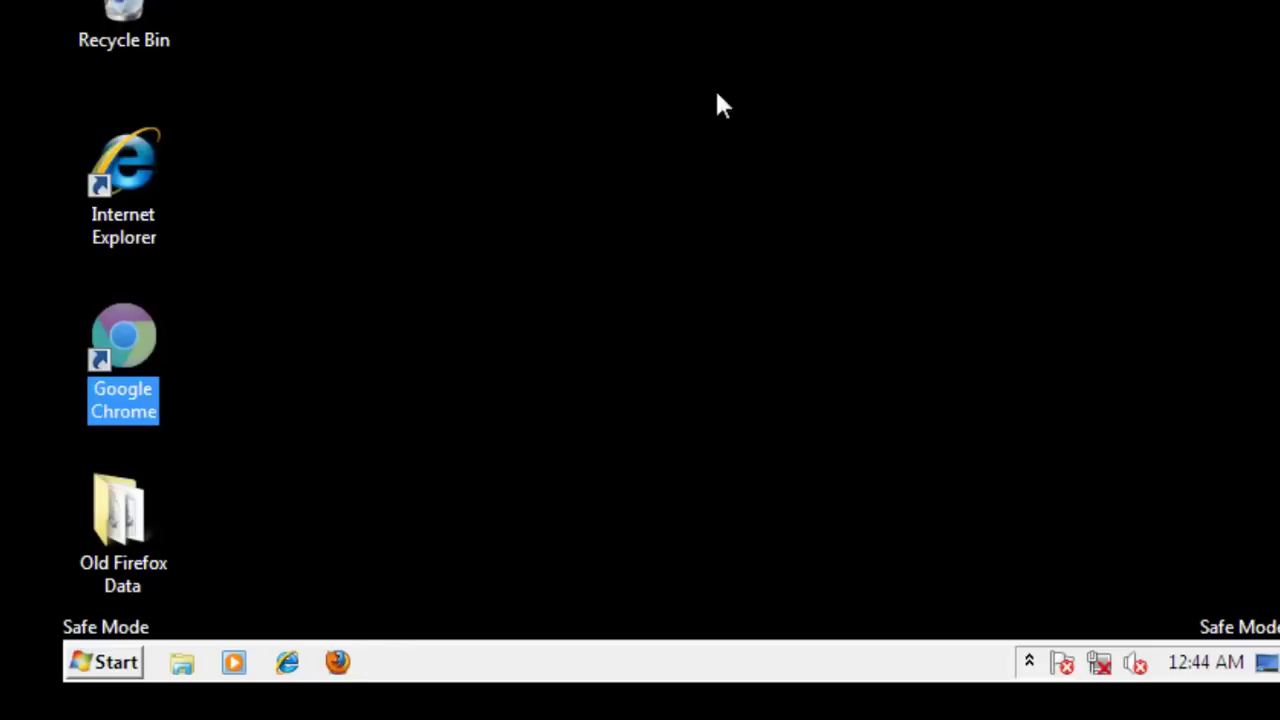
# Launch Internet Explorer and open the advanced settings in Internet Options
pyautogui.doubleClick(150, 195)
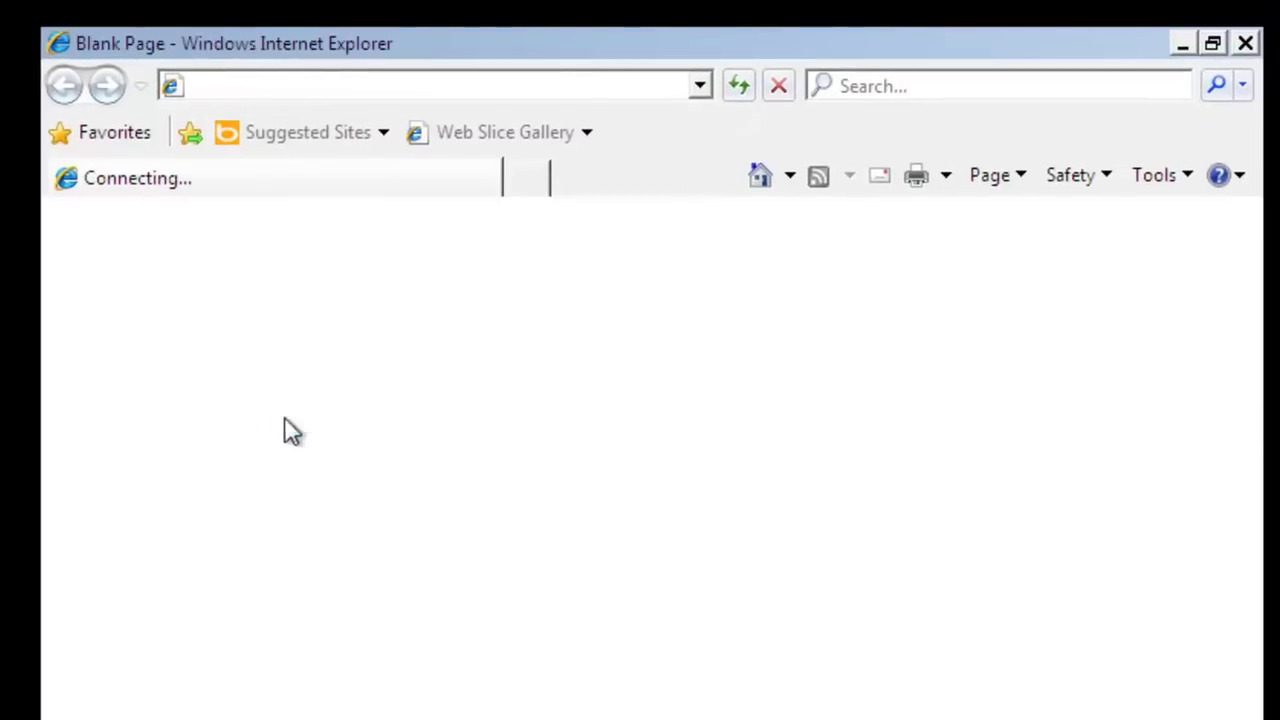
pyautogui.click(1157, 180)
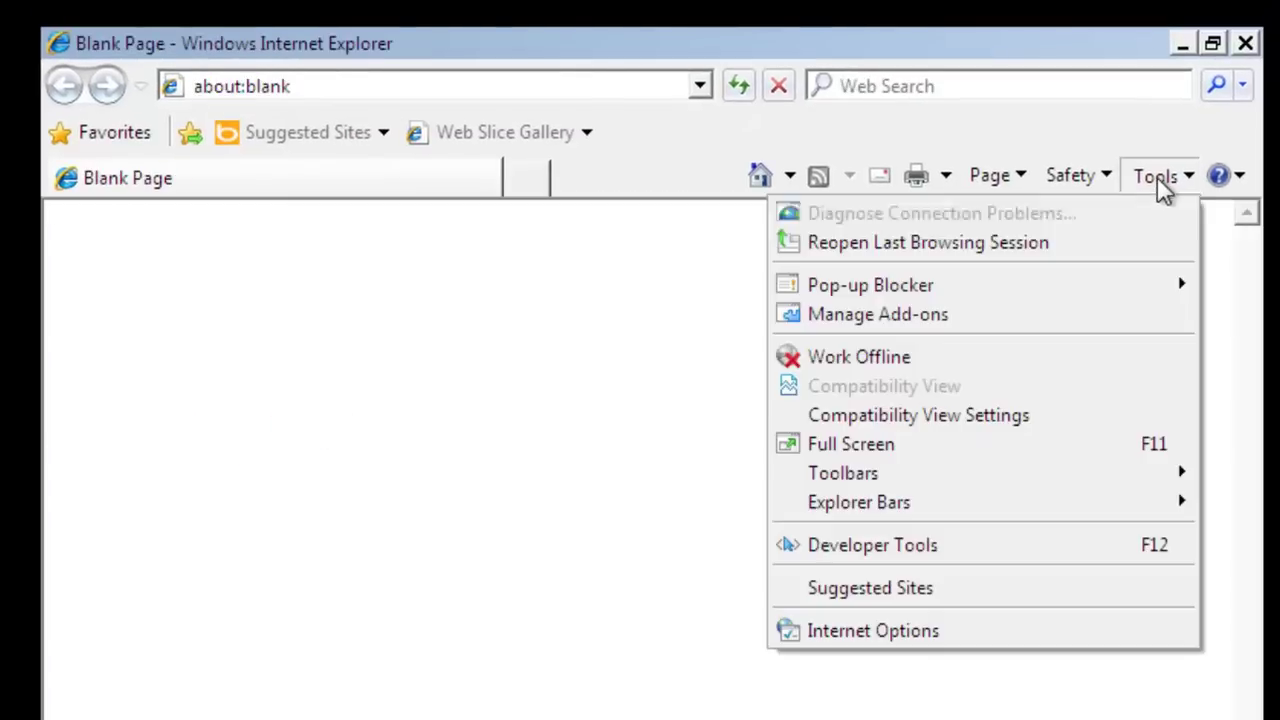
pyautogui.click(946, 631)
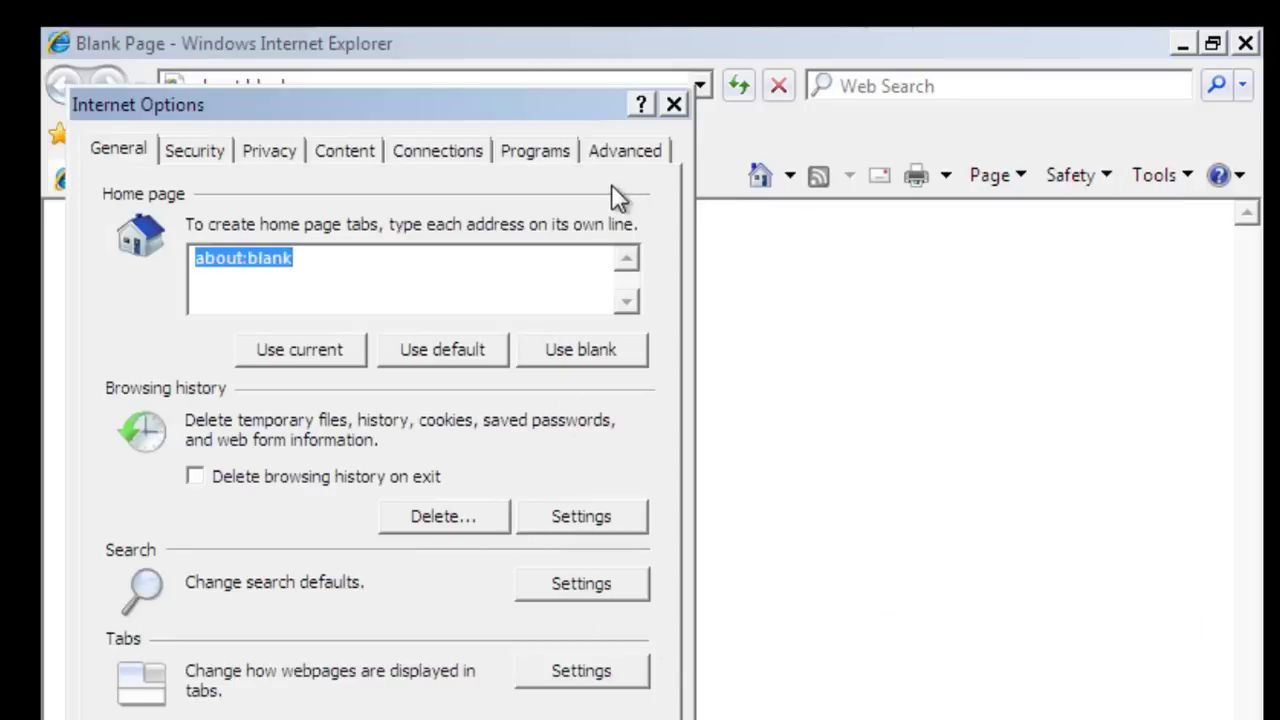
pyautogui.click(623, 158)
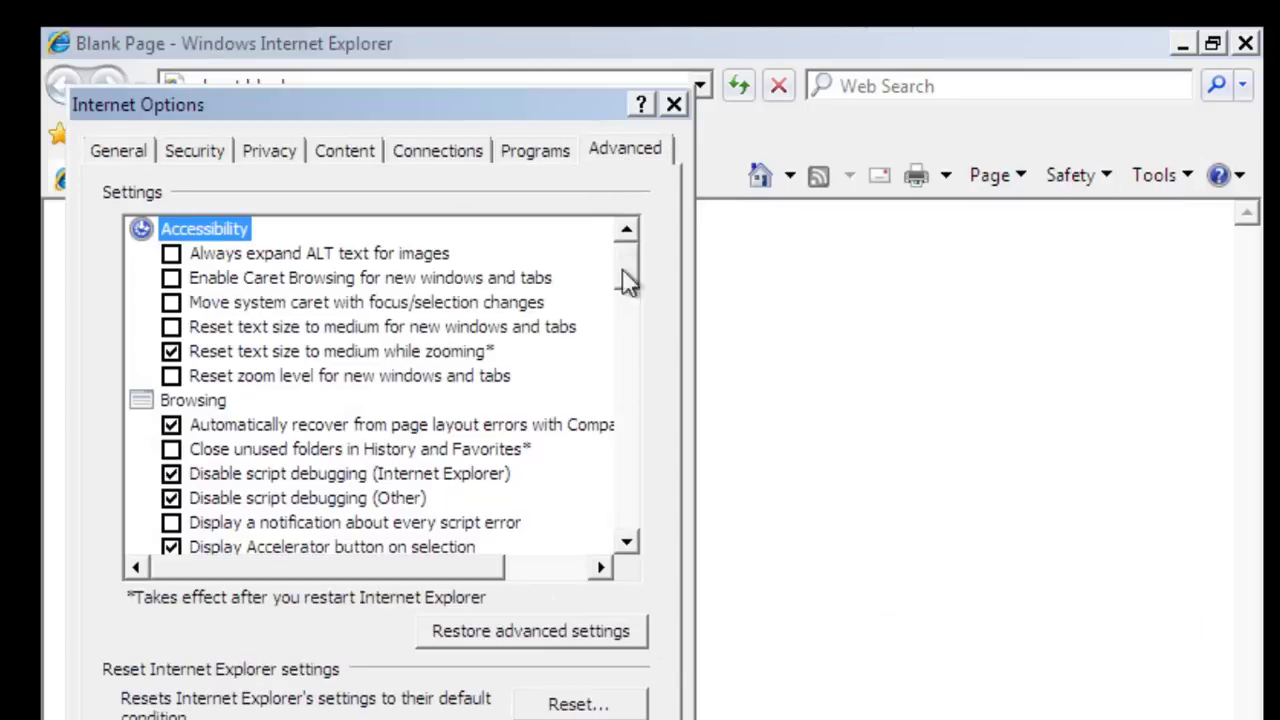
# Reset all Internet Explorer settings with personal settings deleted, acknowledge the restart notice, and close the browser
pyautogui.click(625, 706)
pyautogui.click(245, 398)
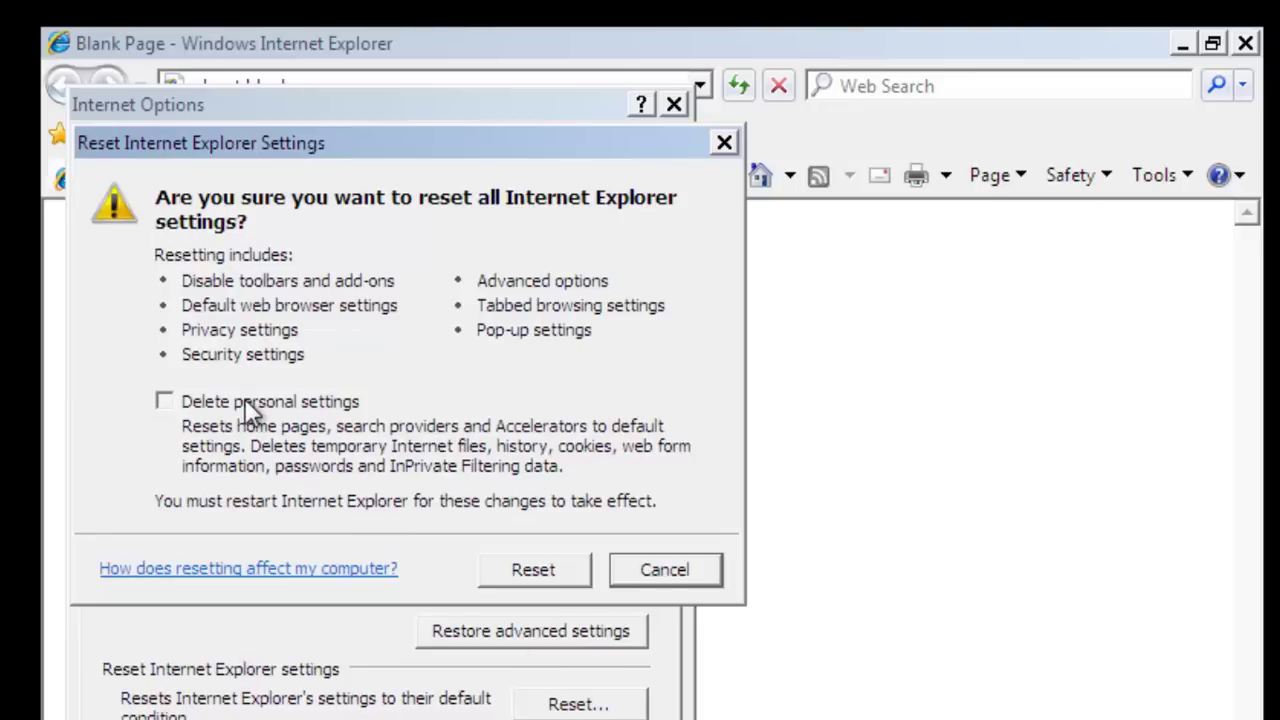
pyautogui.click(530, 572)
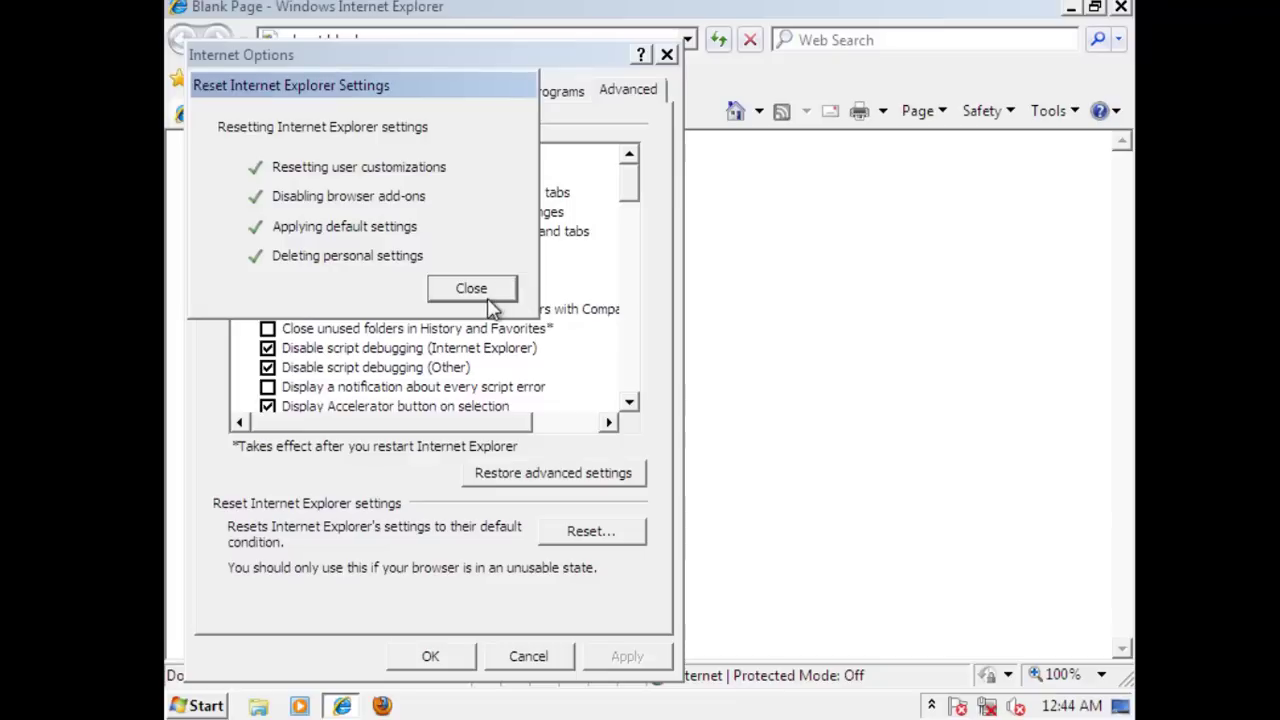
pyautogui.click(493, 293)
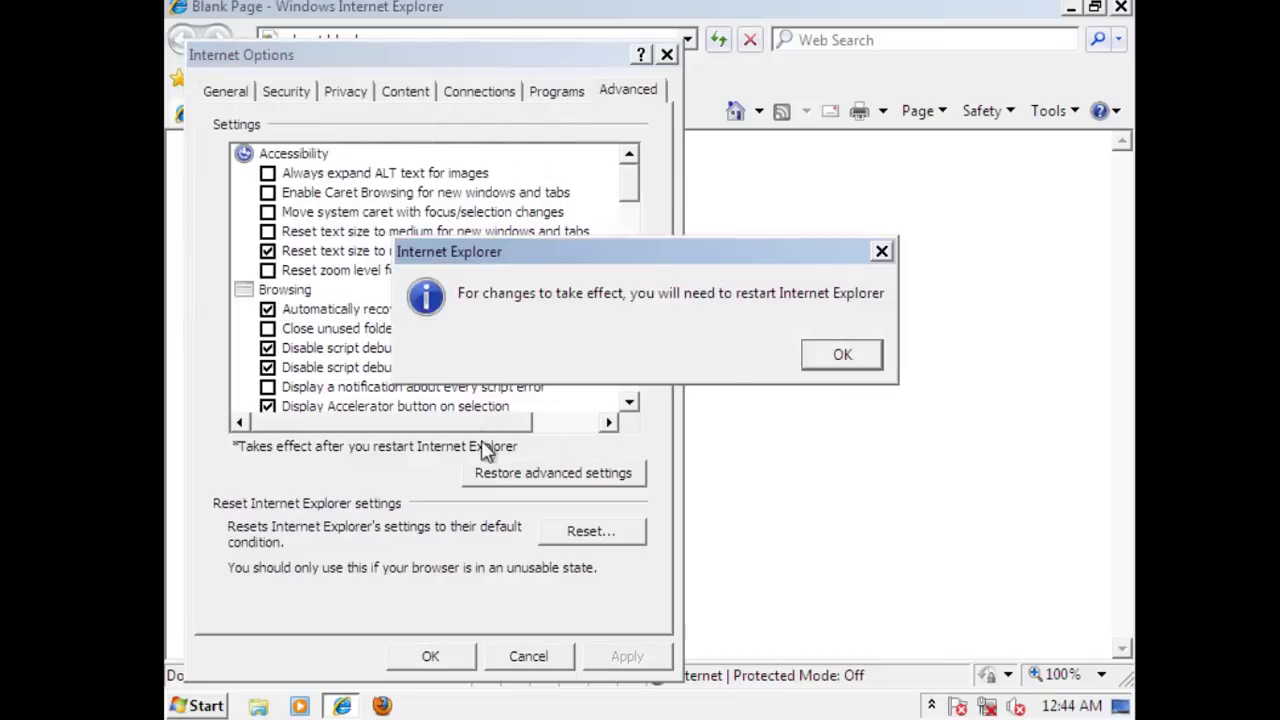
pyautogui.click(818, 362)
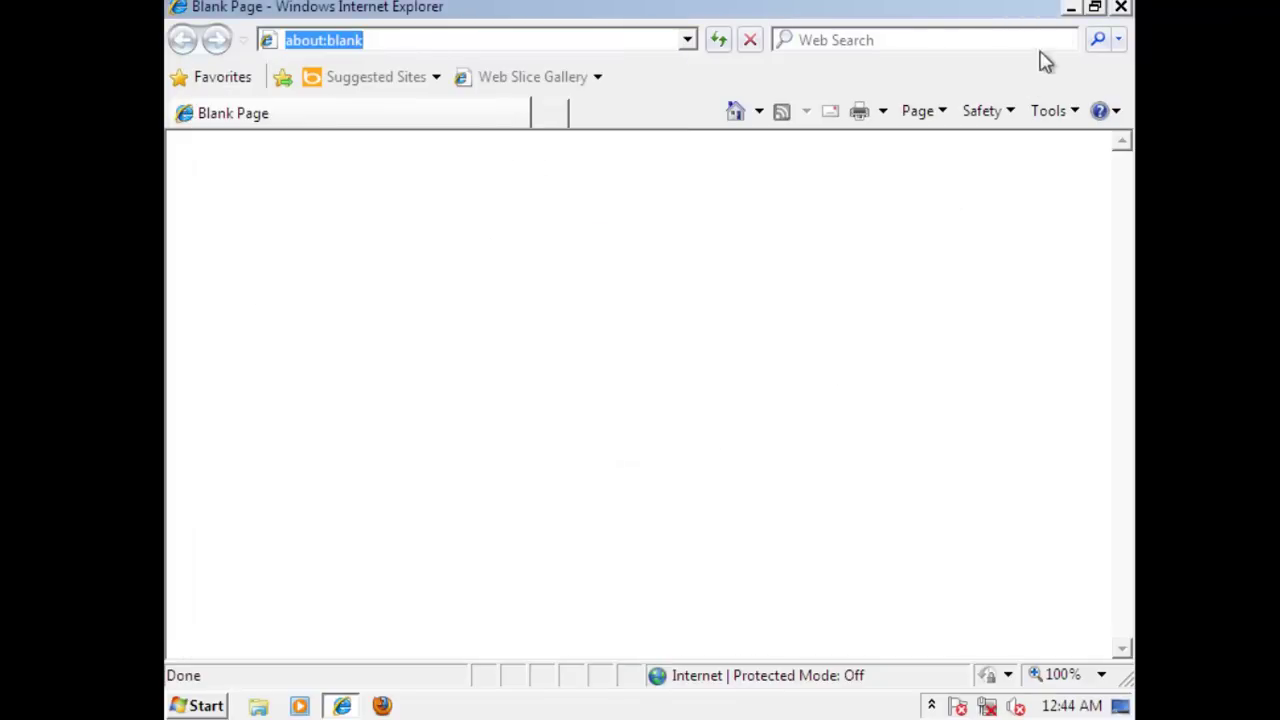
pyautogui.click(1120, 7)
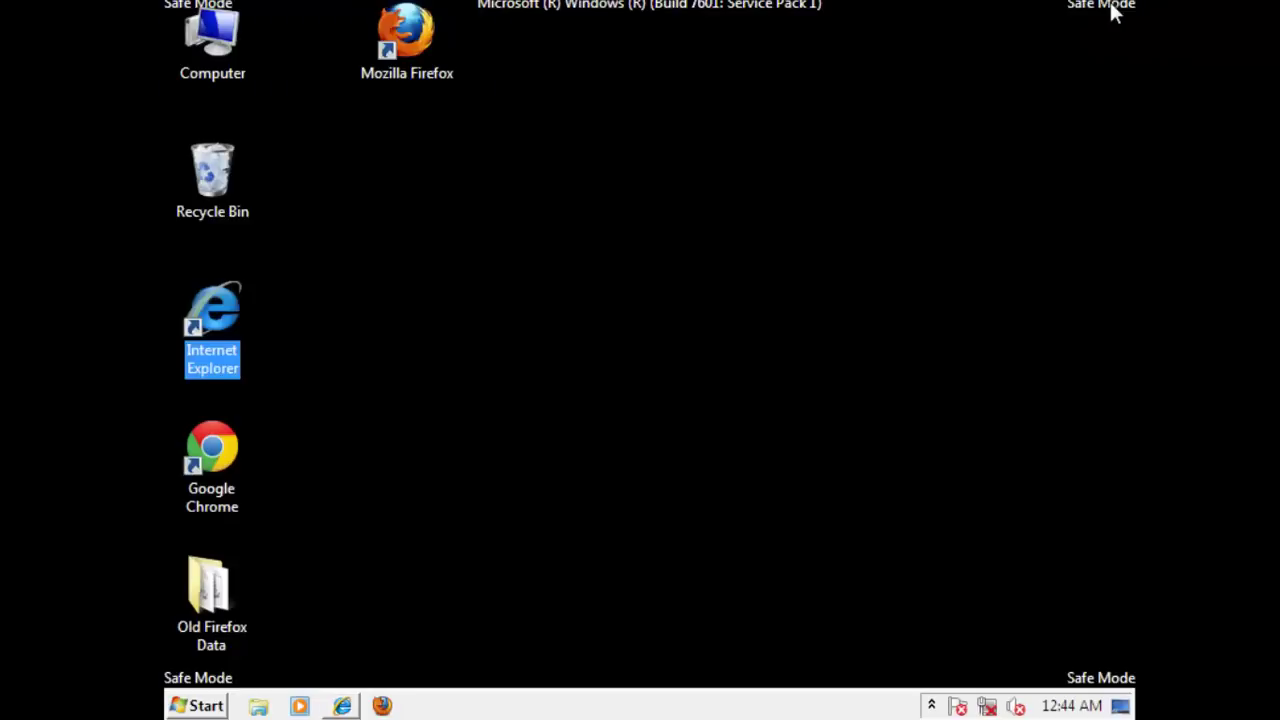
pyautogui.click(752, 230)
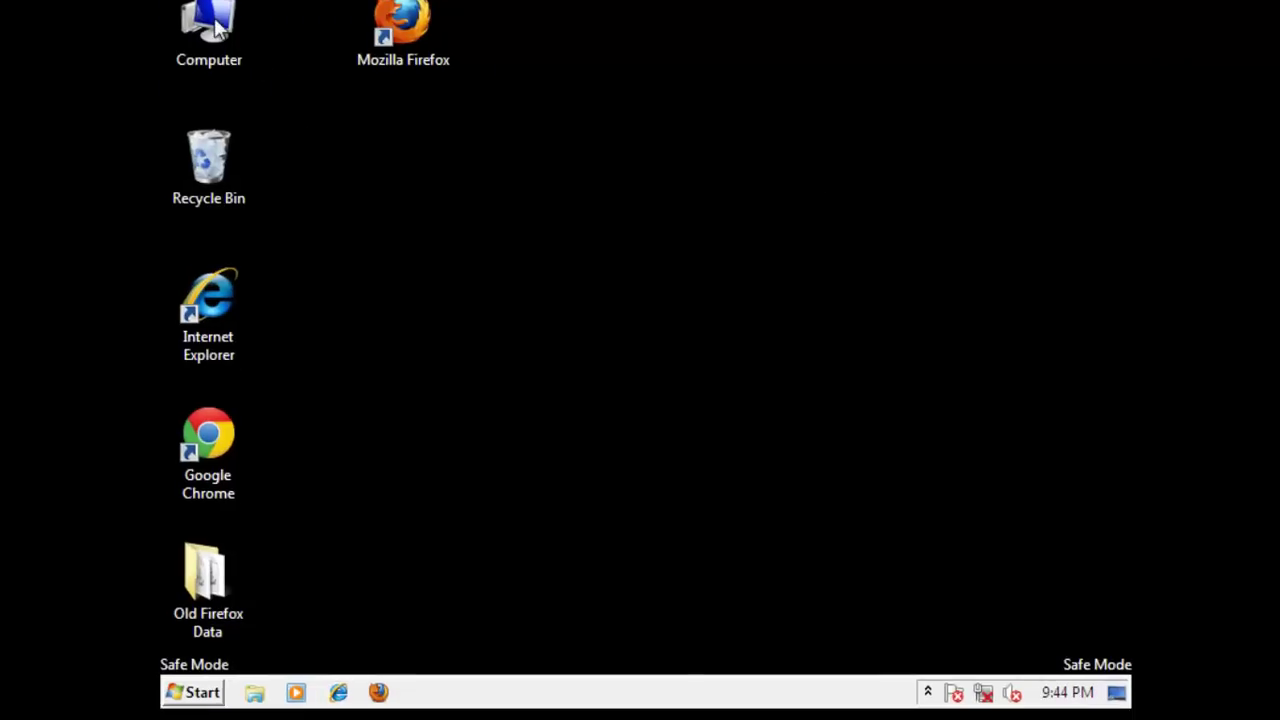
# Open the Program Files folder on Local Disk (C:)
pyautogui.doubleClick(215, 28)
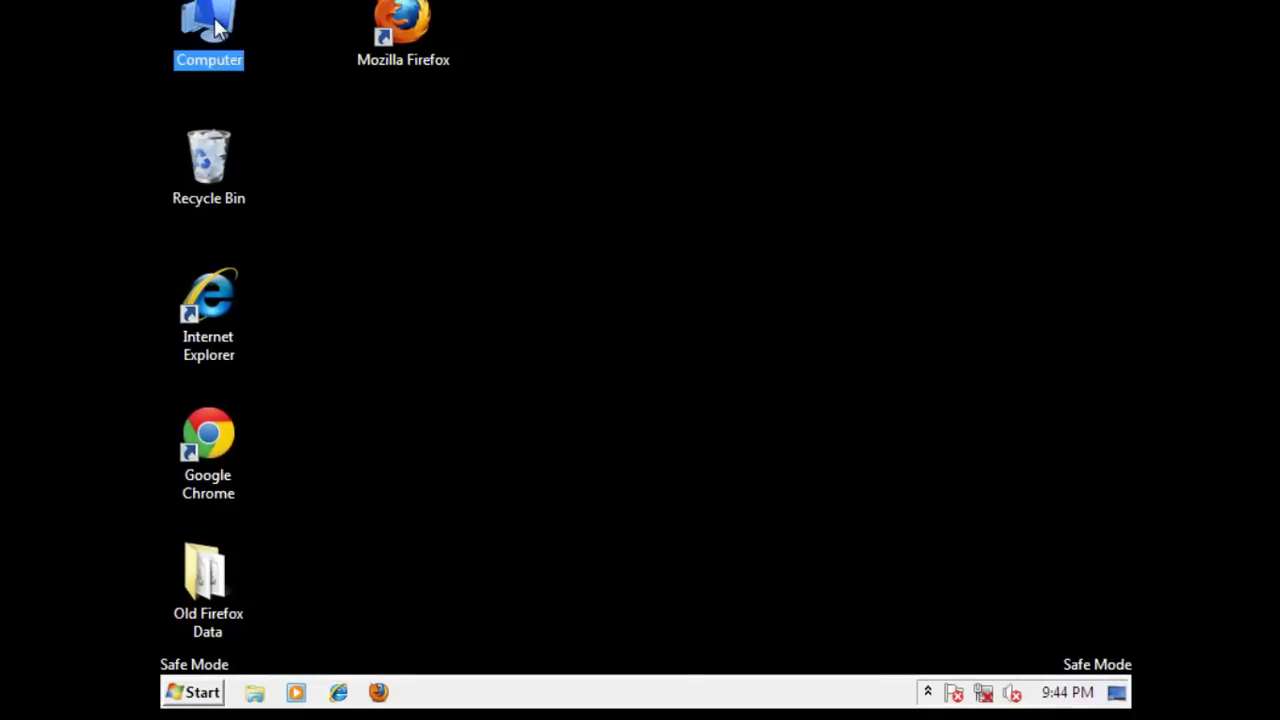
pyautogui.click(588, 175)
pyautogui.doubleClick(588, 175)
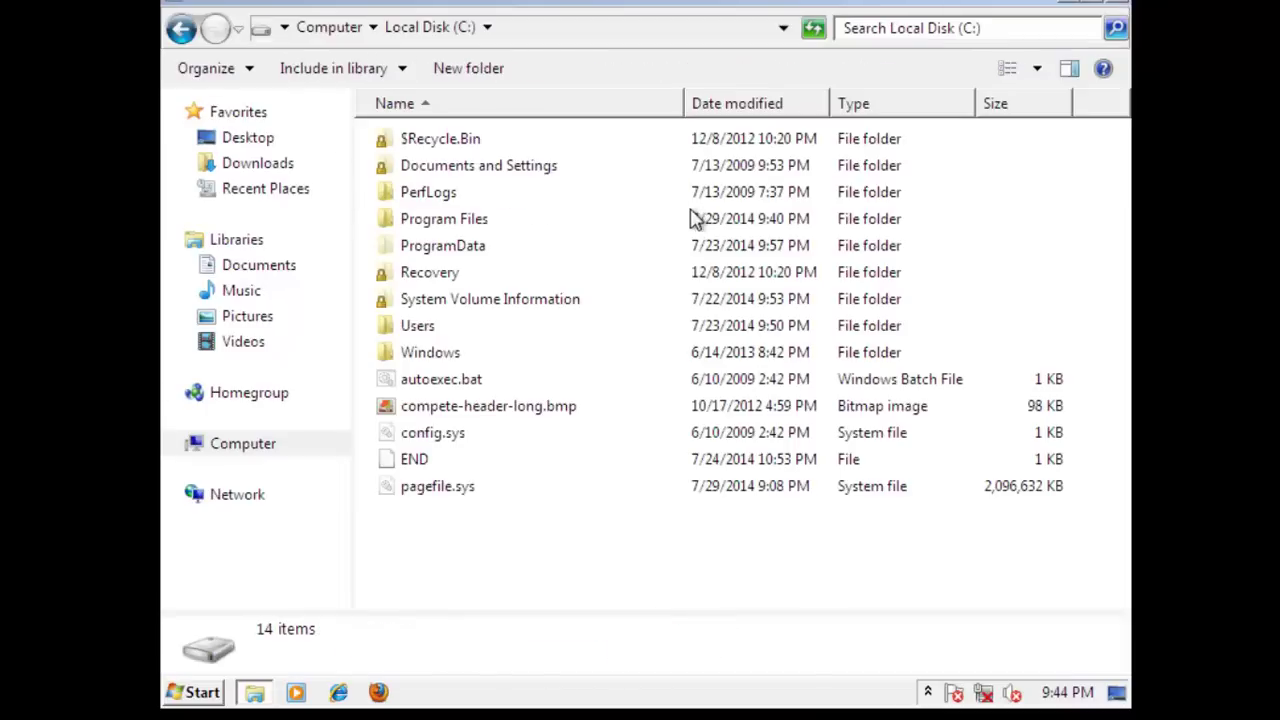
pyautogui.click(472, 226)
pyautogui.doubleClick(472, 226)
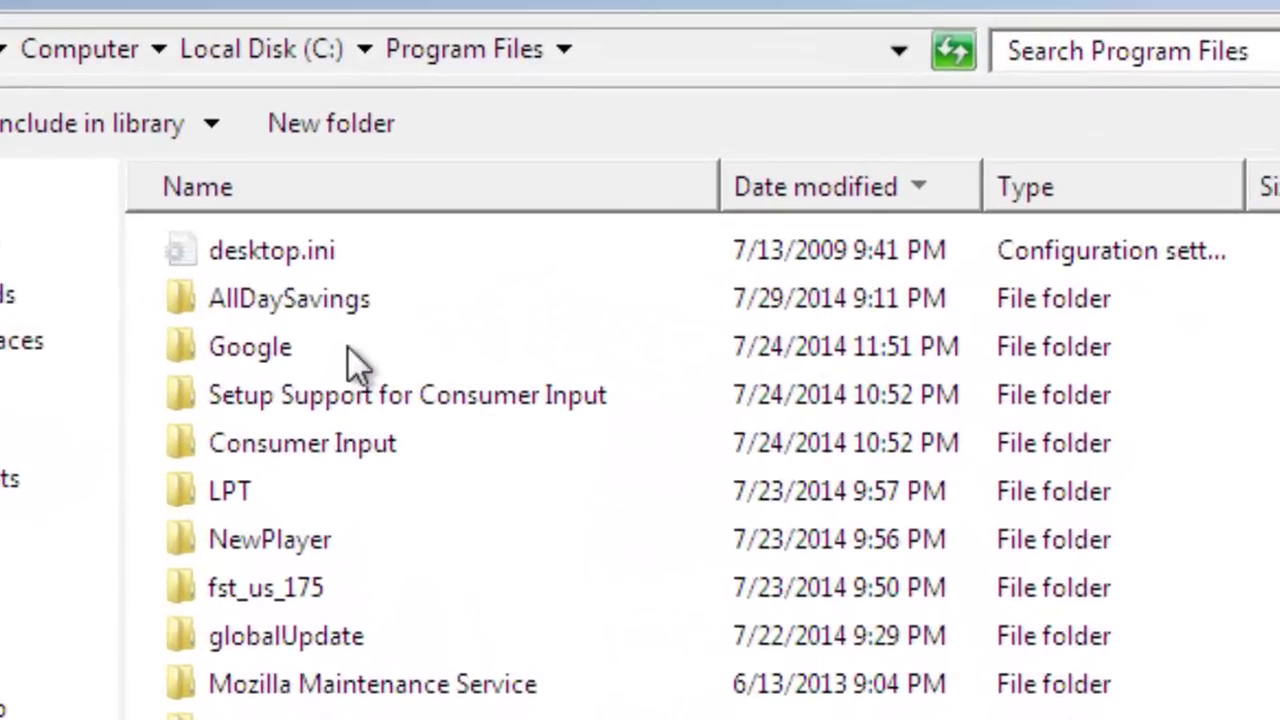
# Move the AllDaySavings folder from Program Files to the Recycle Bin and close the file window
pyautogui.click(362, 301)
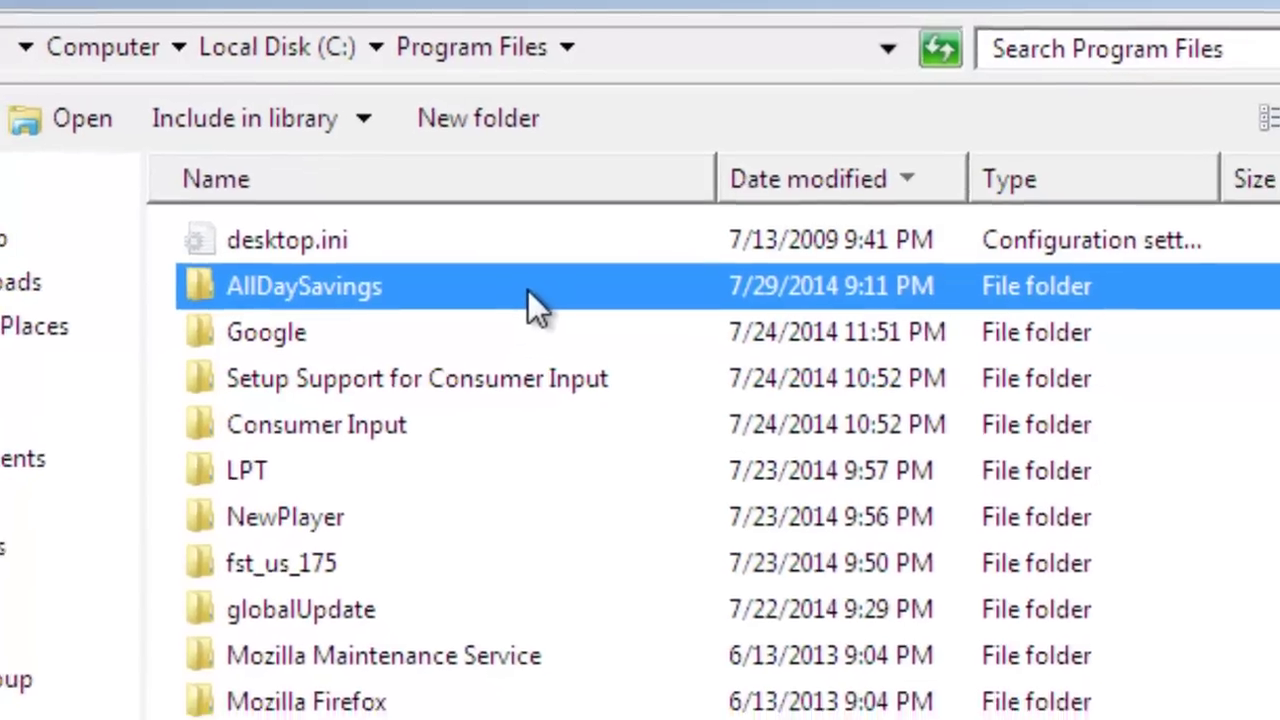
pyautogui.rightClick(525, 298)
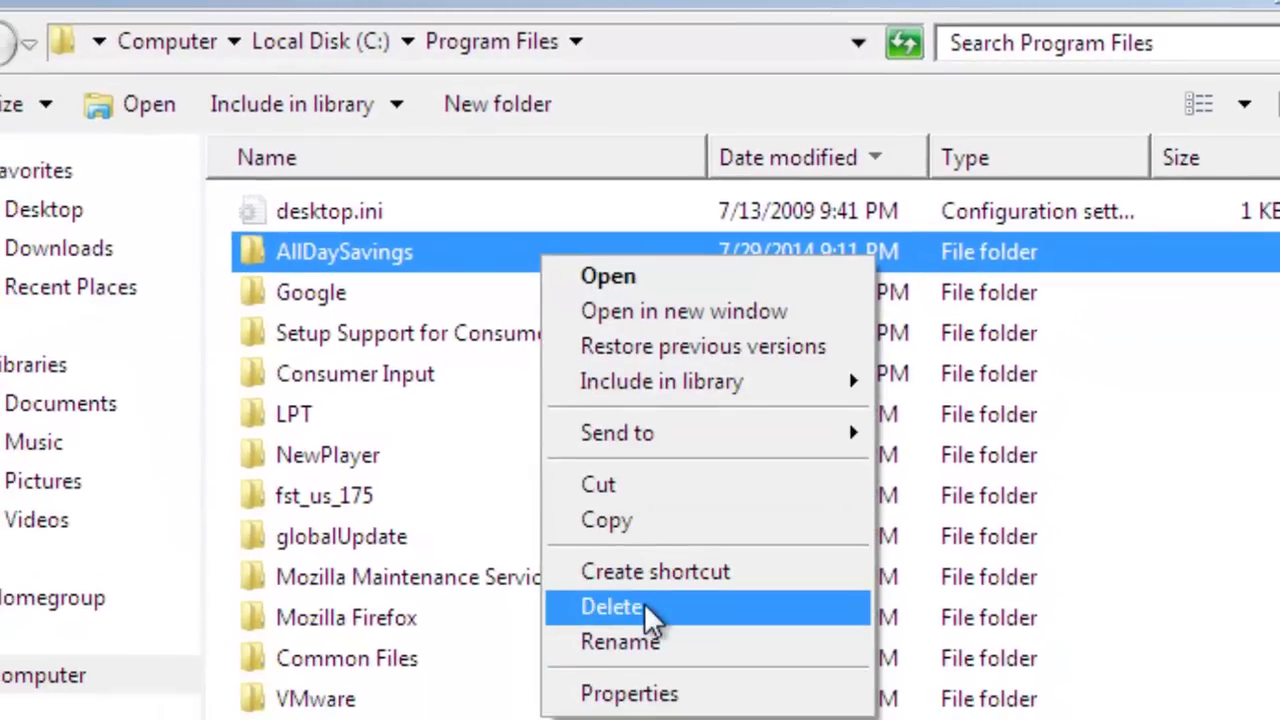
pyautogui.click(645, 606)
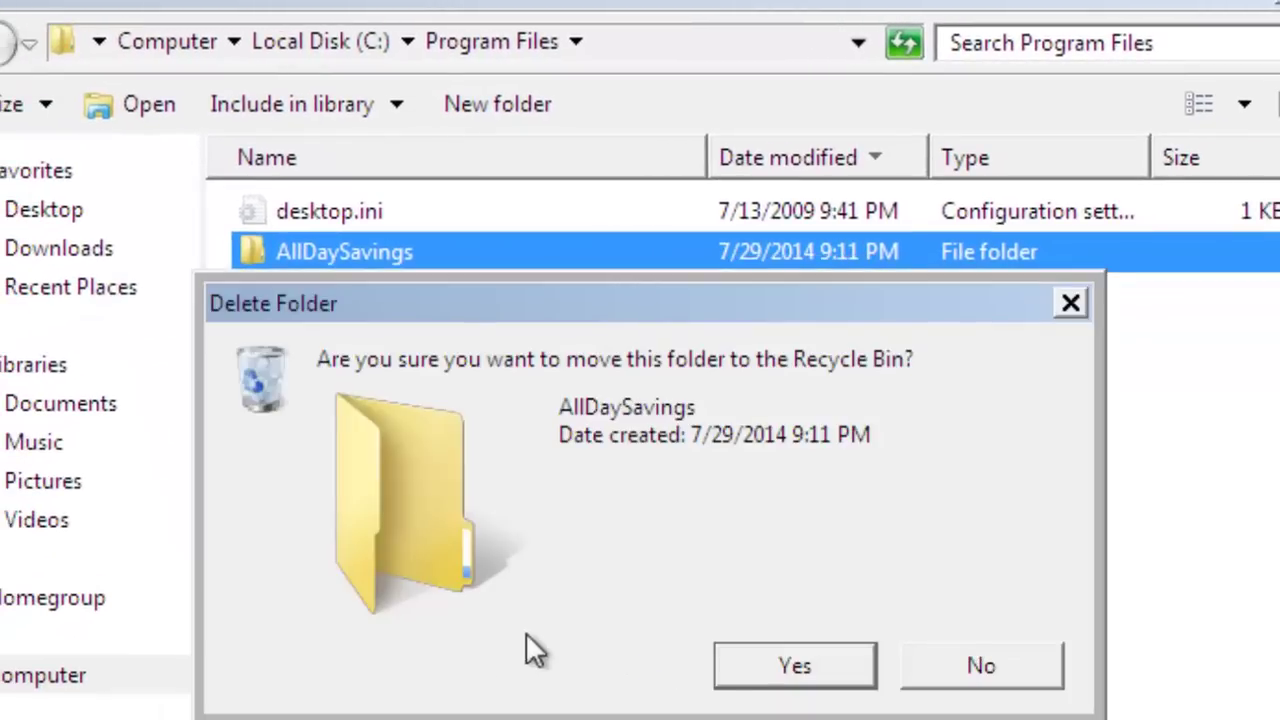
pyautogui.click(773, 677)
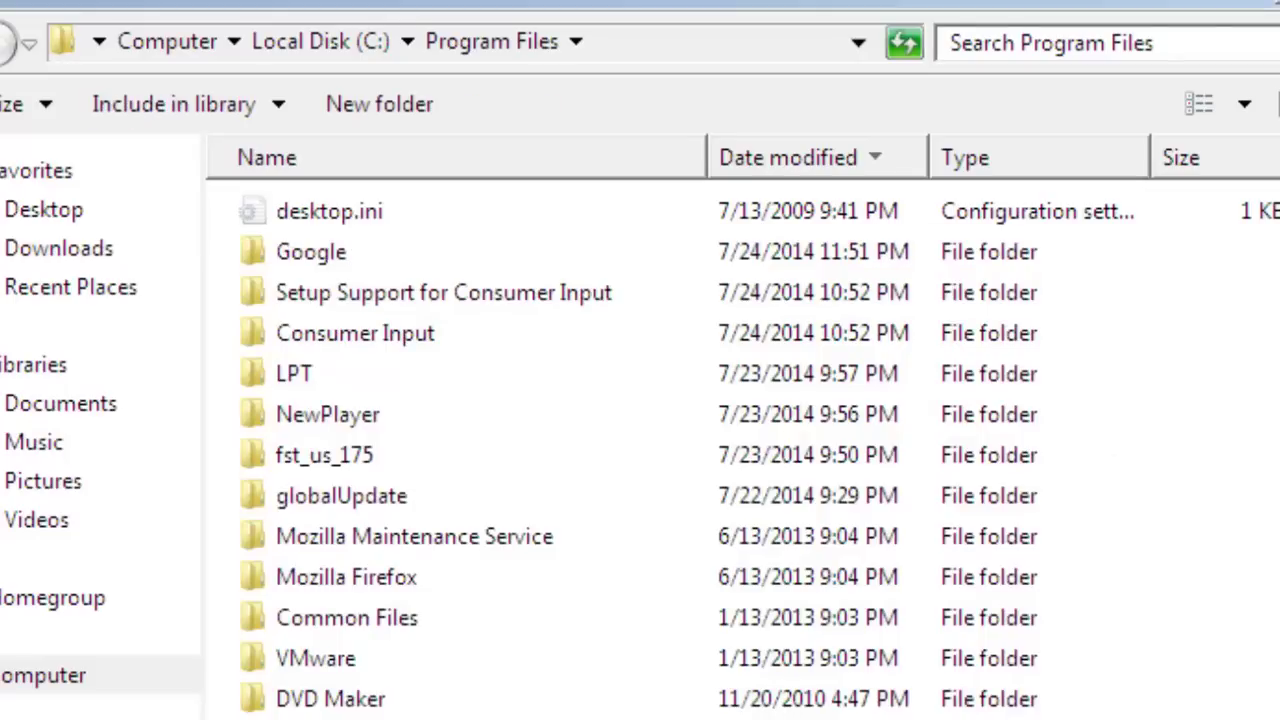
pyautogui.hotkey('alt', 'F4')
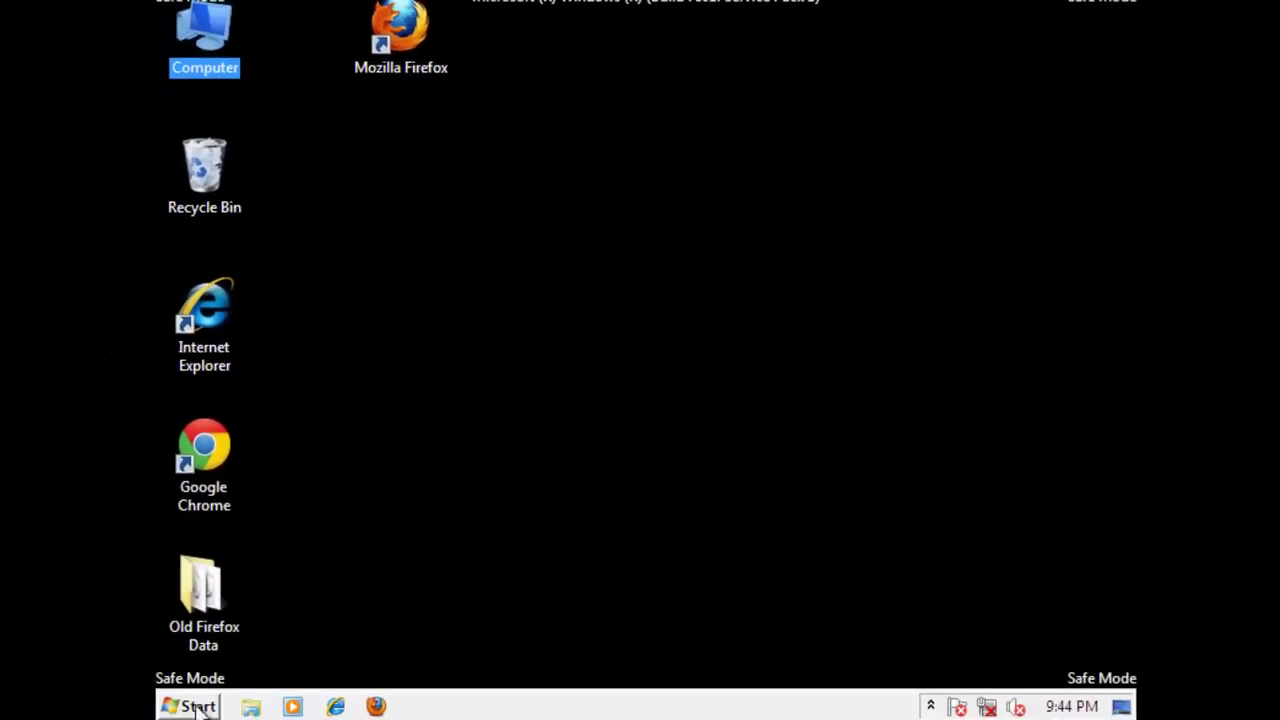
# Launch Registry Editor with regedit and expand the HKEY_LOCAL_MACHINE\SOFTWARE key
pyautogui.click(198, 707)
pyautogui.click(268, 656)
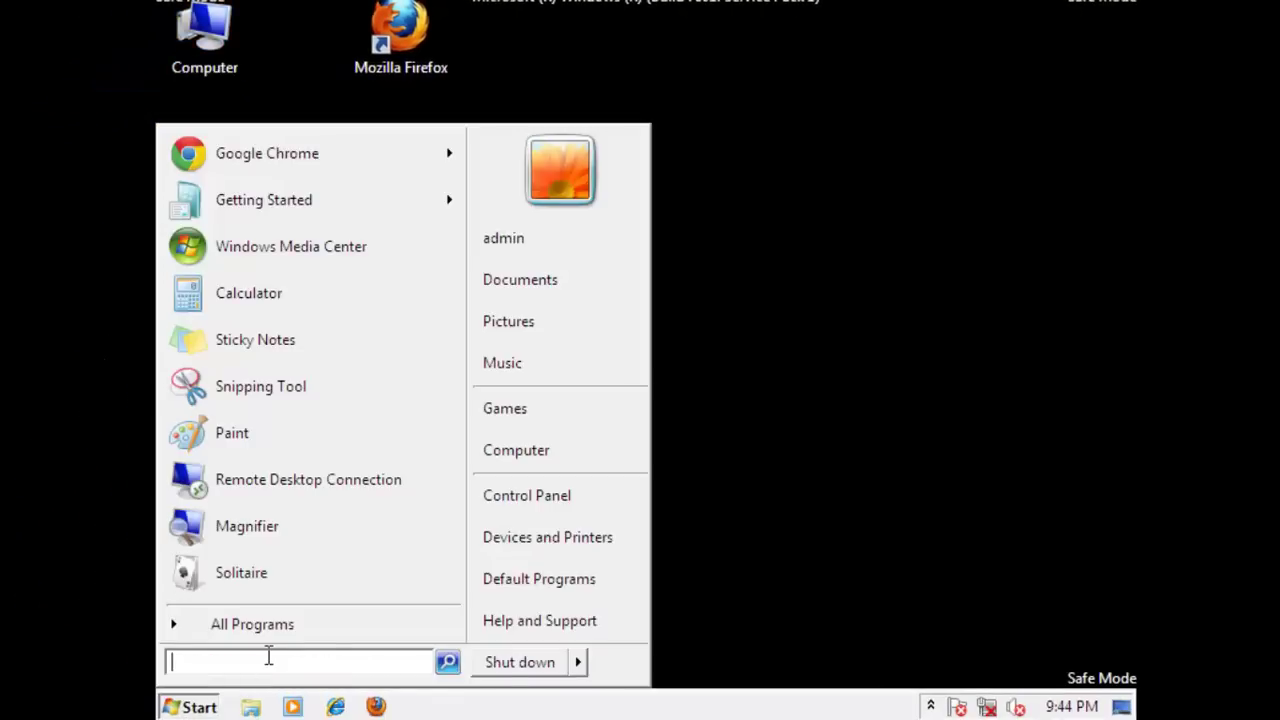
pyautogui.write('regedit')
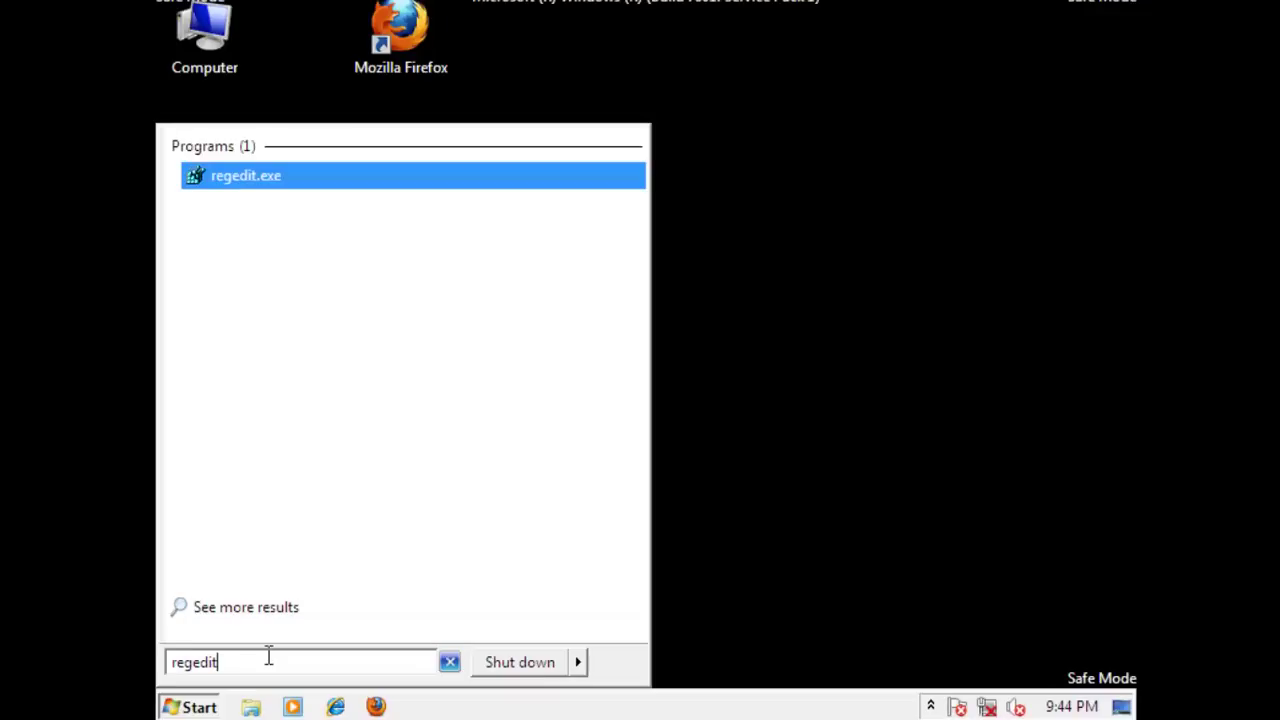
pyautogui.press('Return')
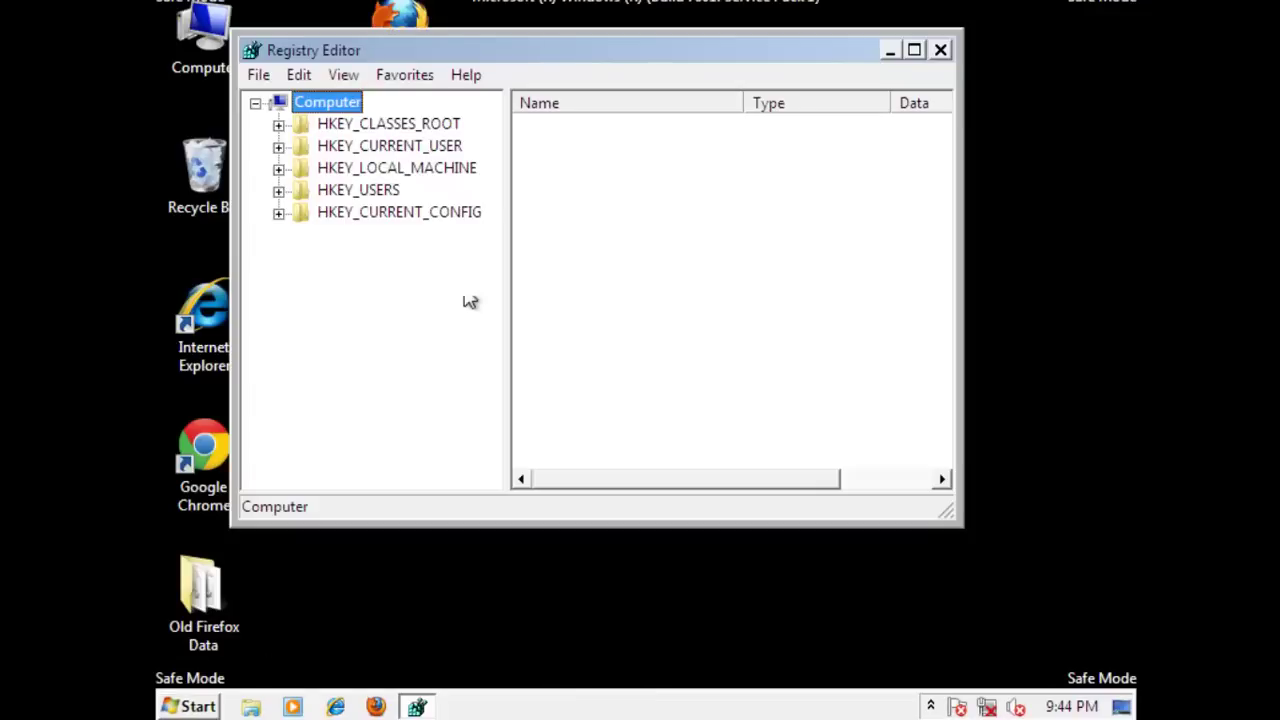
pyautogui.doubleClick(430, 170)
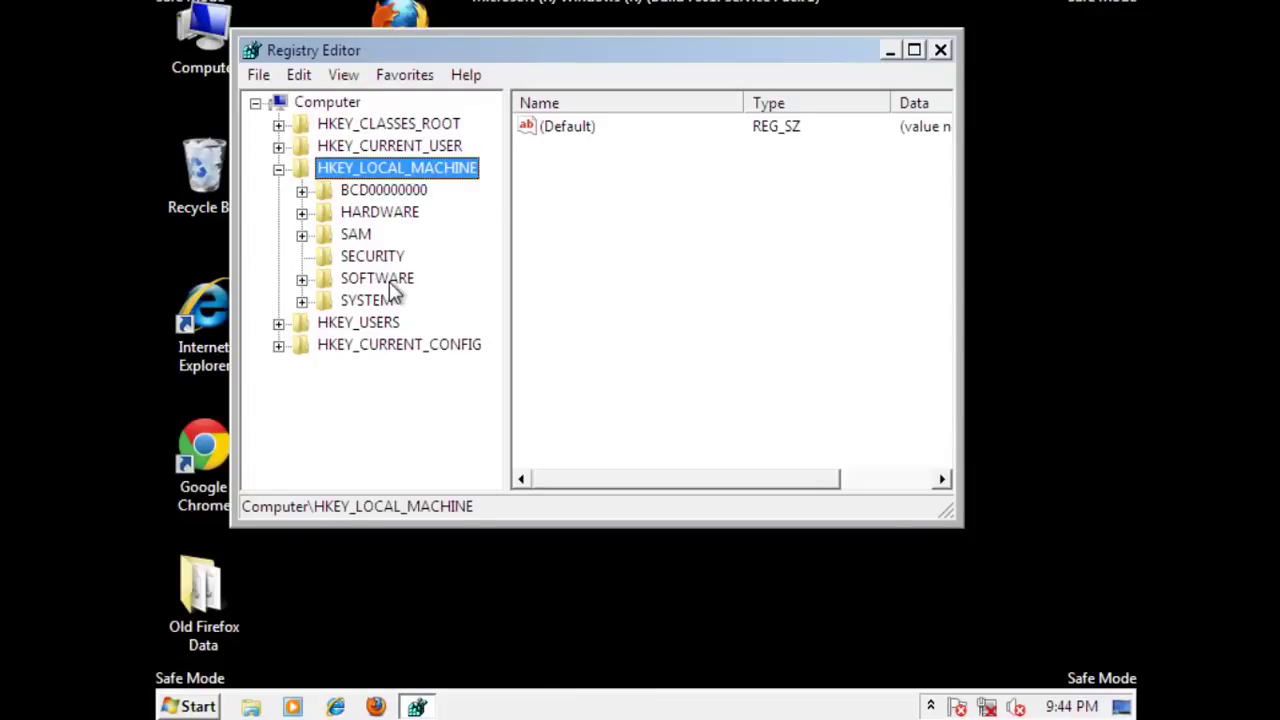
pyautogui.doubleClick(390, 280)
# Permanently delete the AllDay Savings key and its subkeys under HKEY_LOCAL_MACHINE\SOFTWARE, and close Registry Editor
pyautogui.scroll(-5, 434, 300)
pyautogui.scroll(-5, 440, 310)
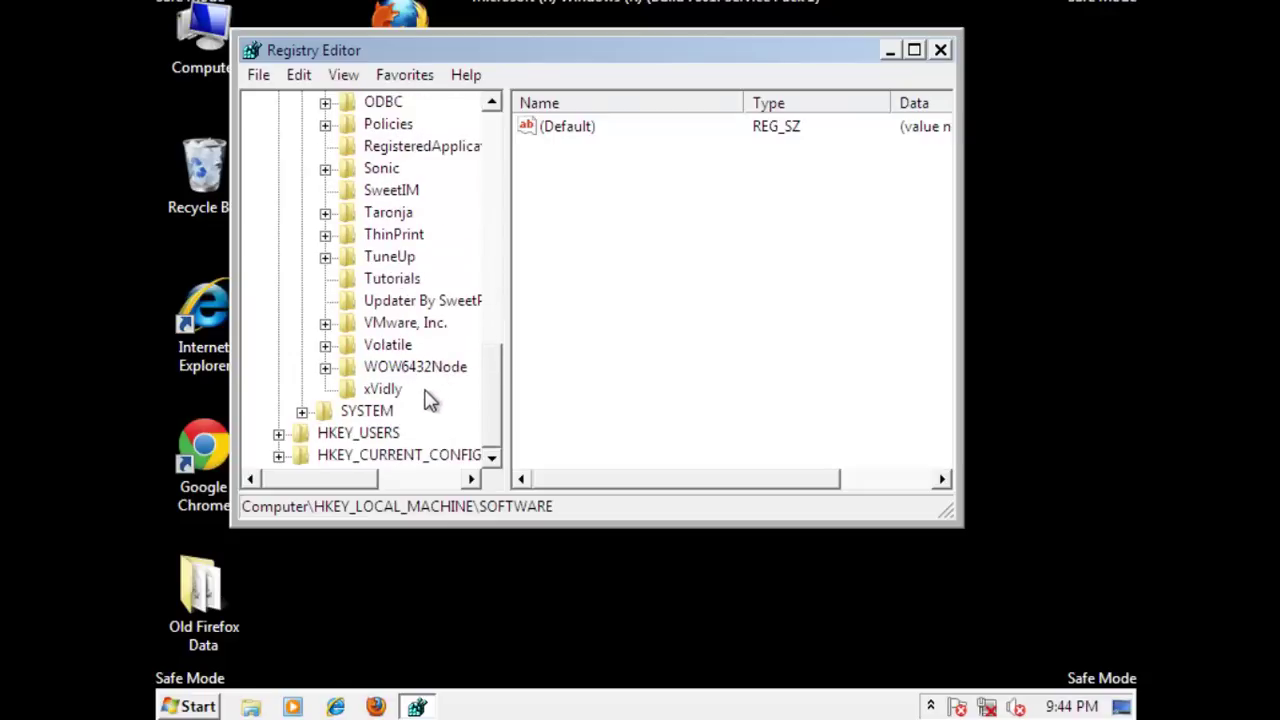
pyautogui.scroll(4, 430, 395)
pyautogui.scroll(5, 449, 343)
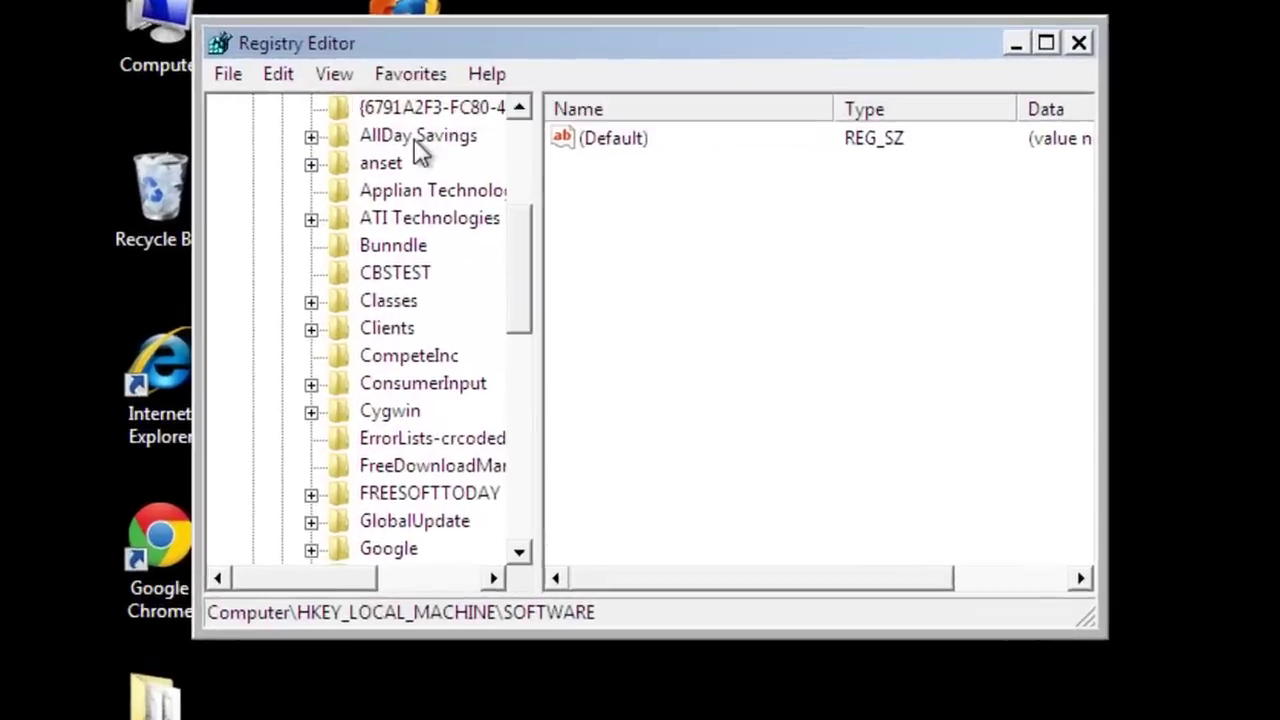
pyautogui.click(418, 138)
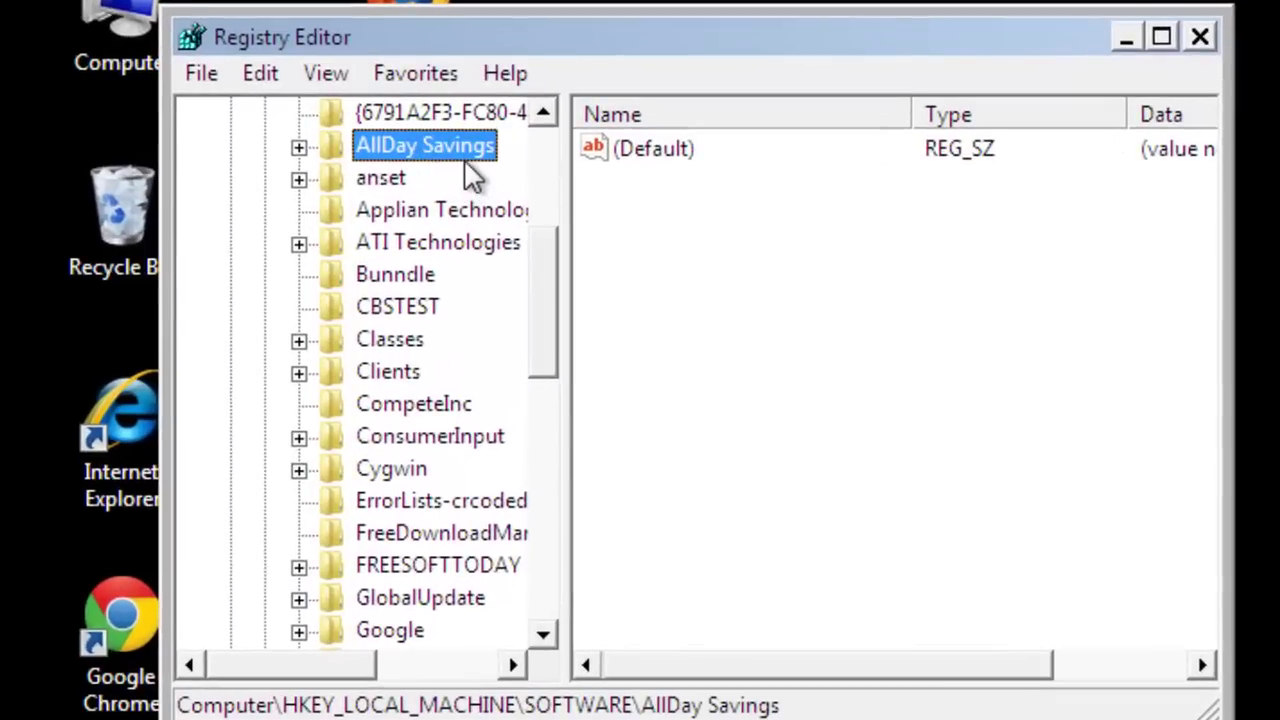
pyautogui.rightClick(466, 162)
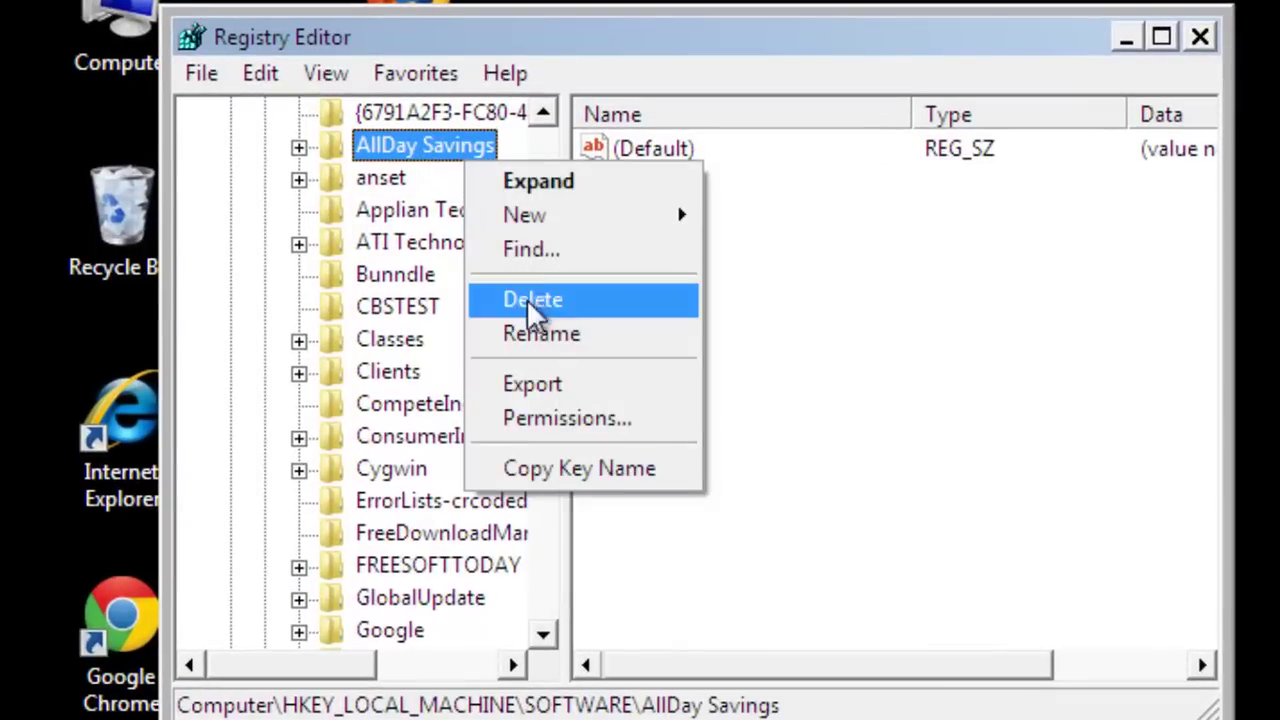
pyautogui.click(559, 299)
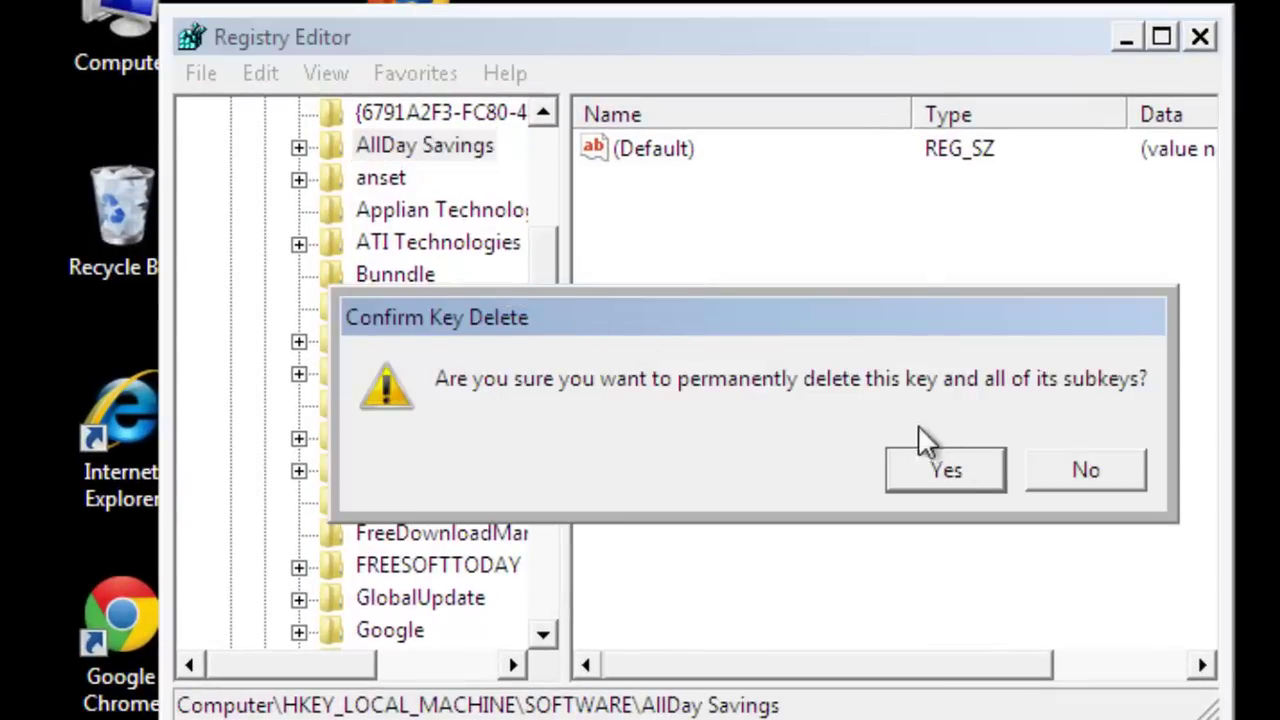
pyautogui.click(963, 459)
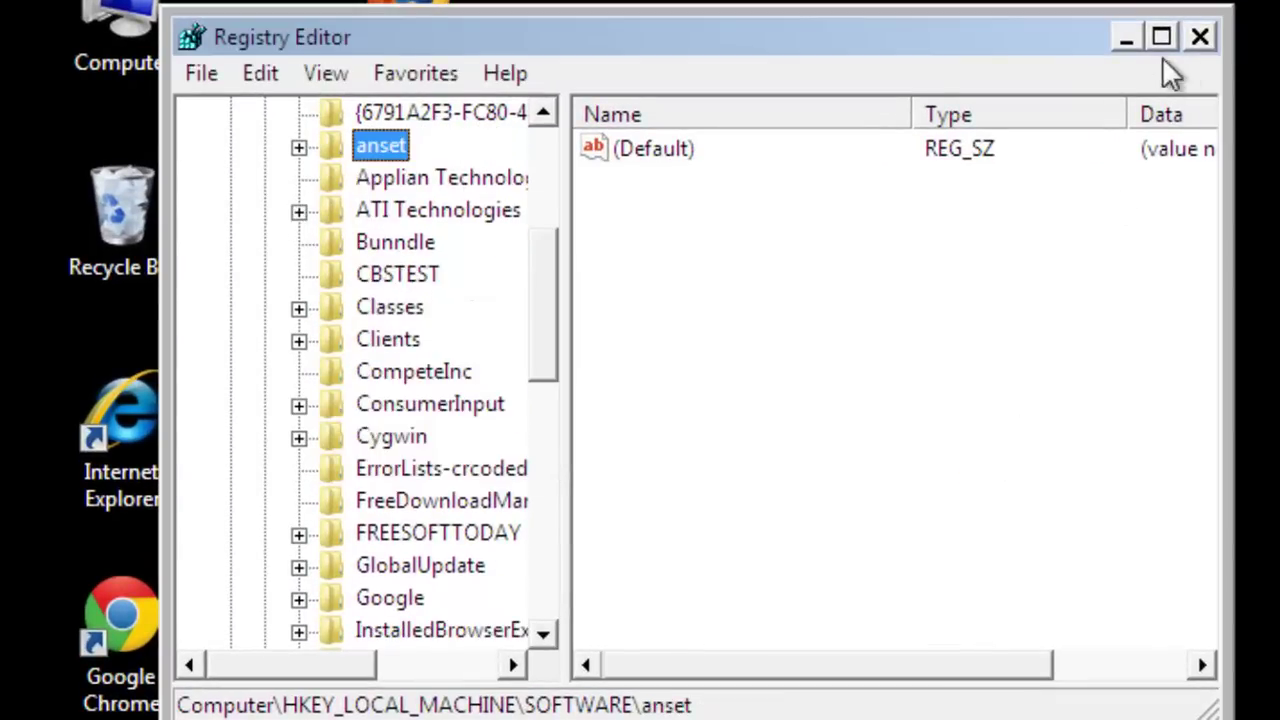
pyautogui.click(1198, 37)
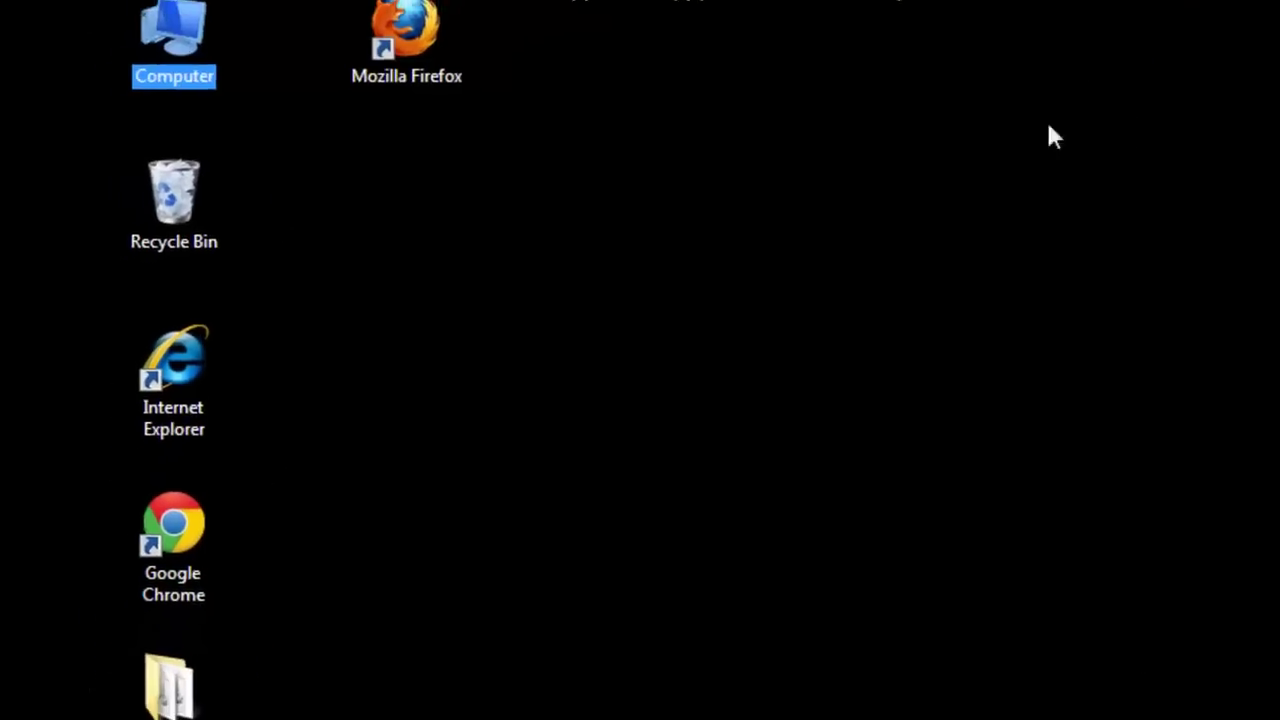
# Restart the computer from Safe Mode into normal Windows
pyautogui.click(820, 420)
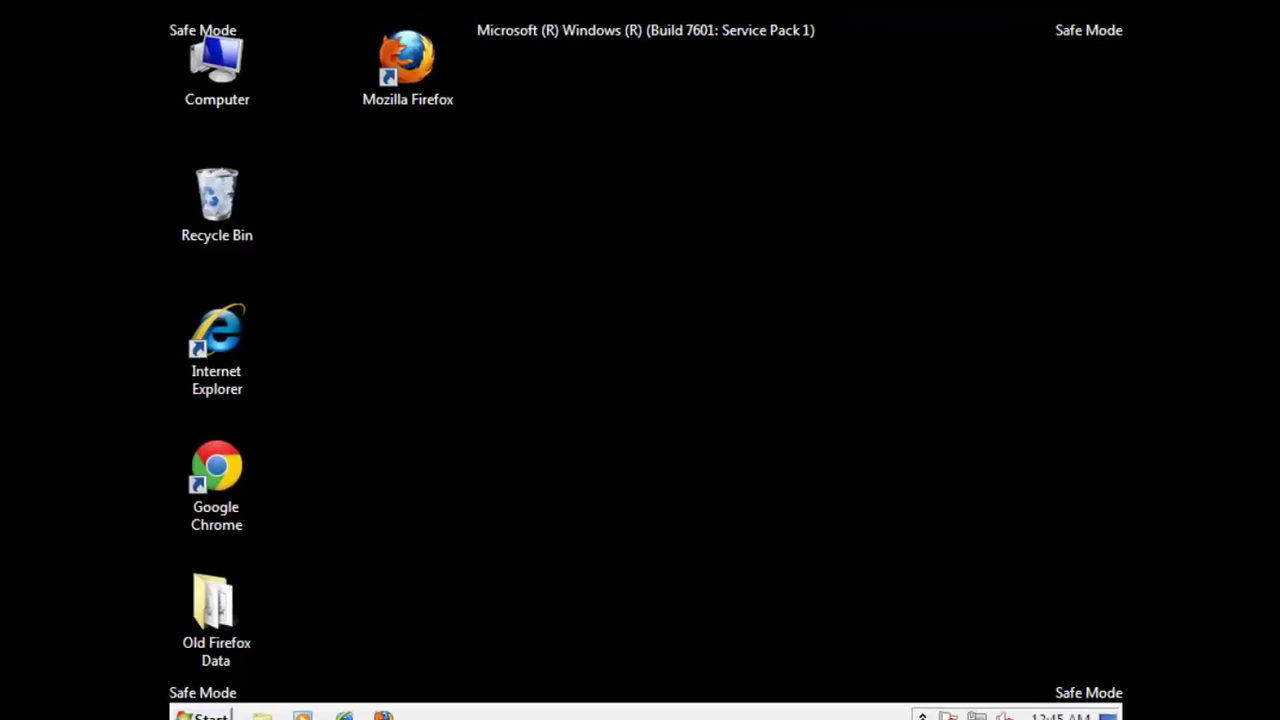
pyautogui.click(200, 715)
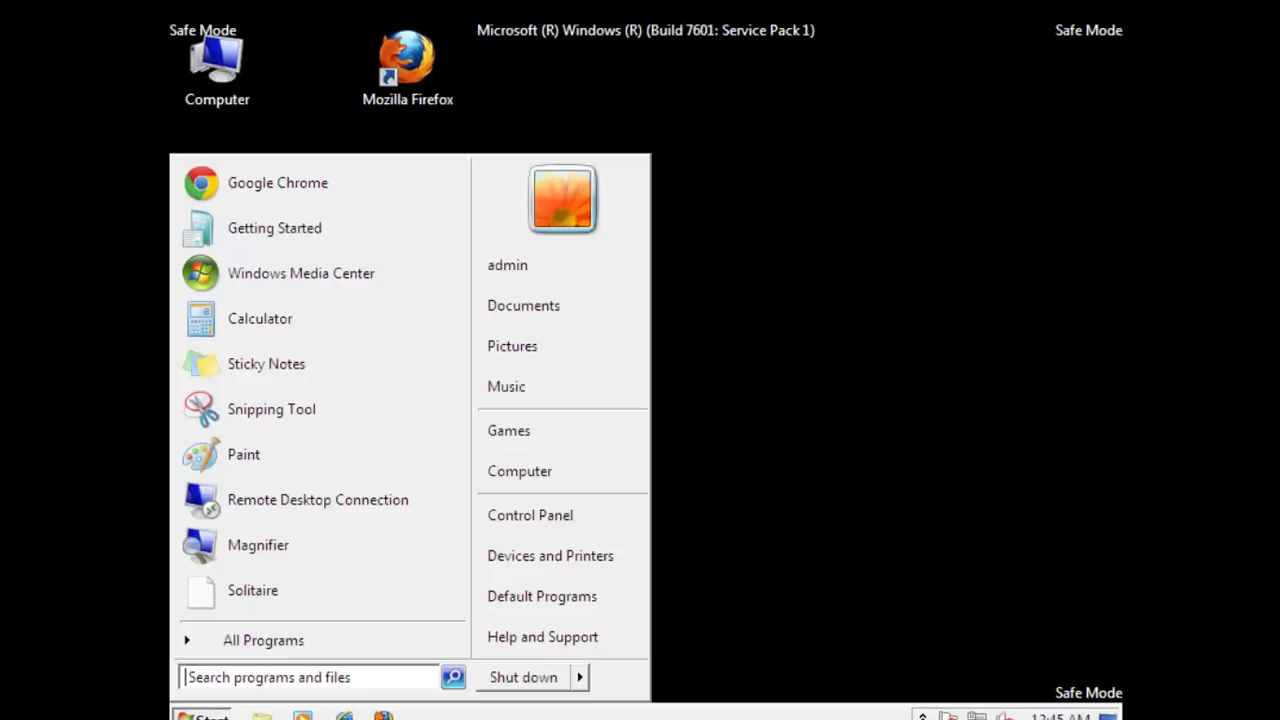
pyautogui.click(580, 677)
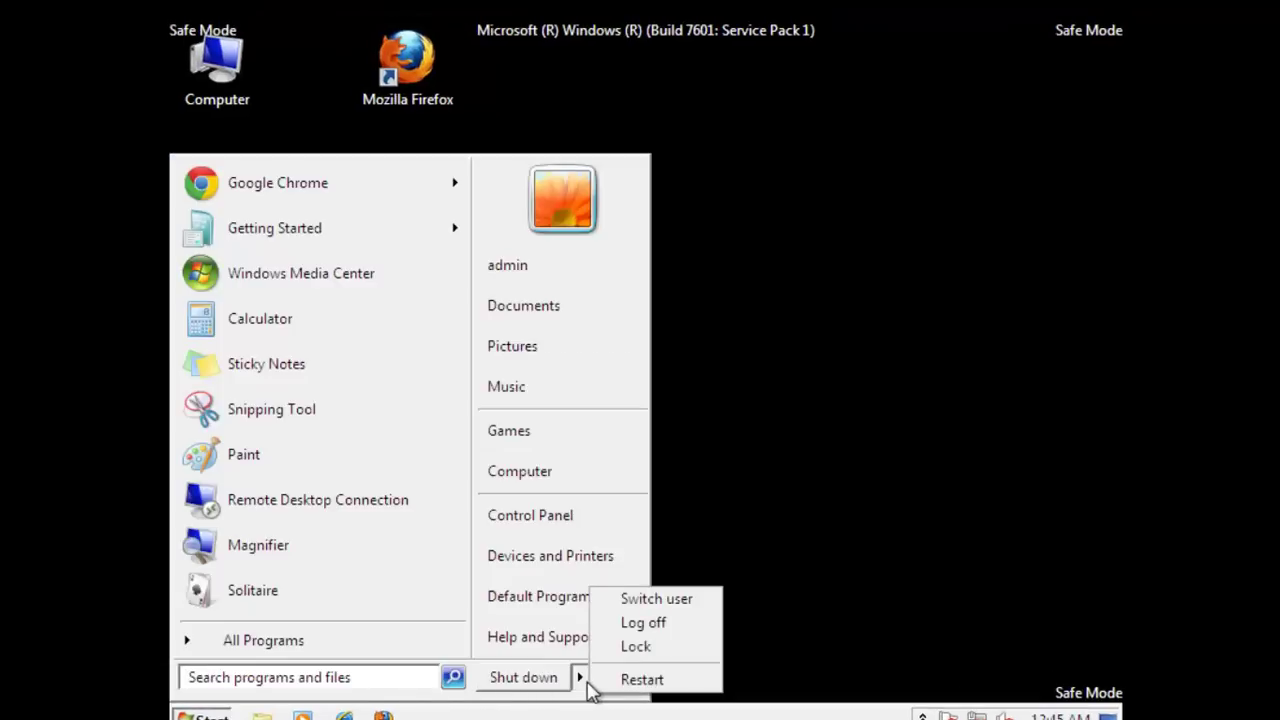
pyautogui.click(625, 677)
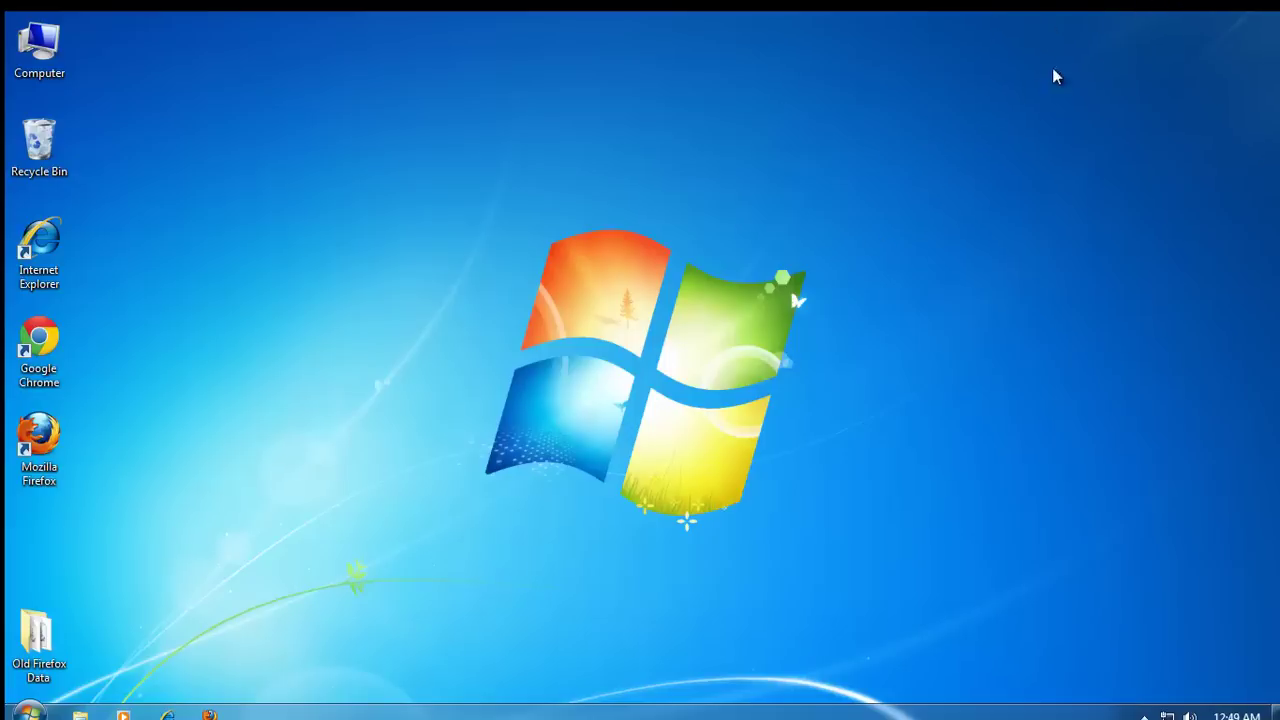
# Launch Google Chrome, load amazon.com to check the page for leftover ads, and close the browser
pyautogui.doubleClick(65, 341)
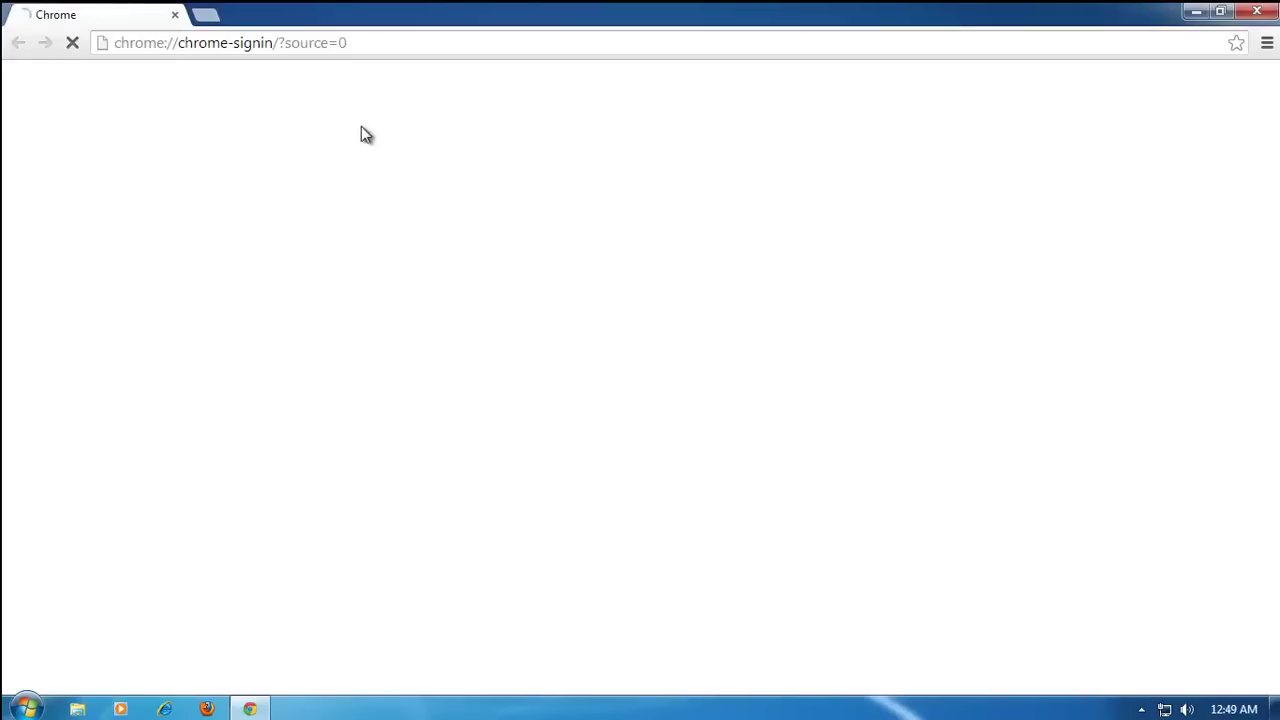
pyautogui.click(428, 41)
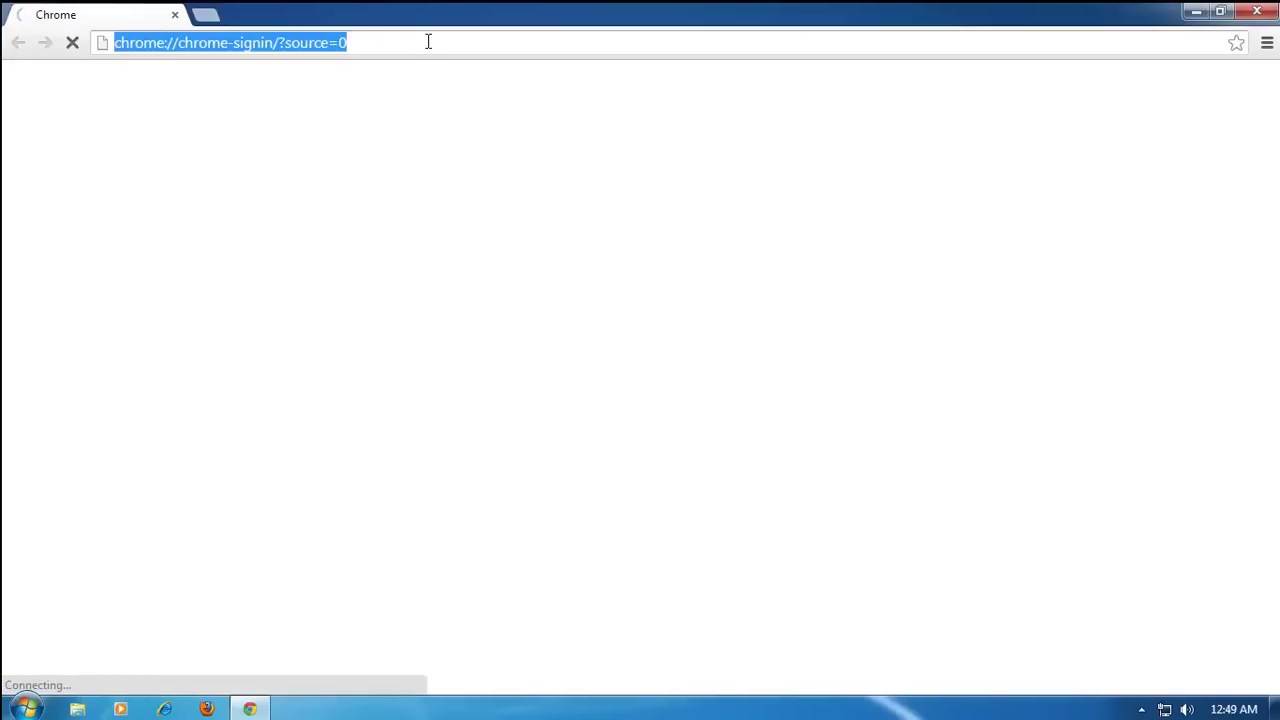
pyautogui.write('amazon.com')
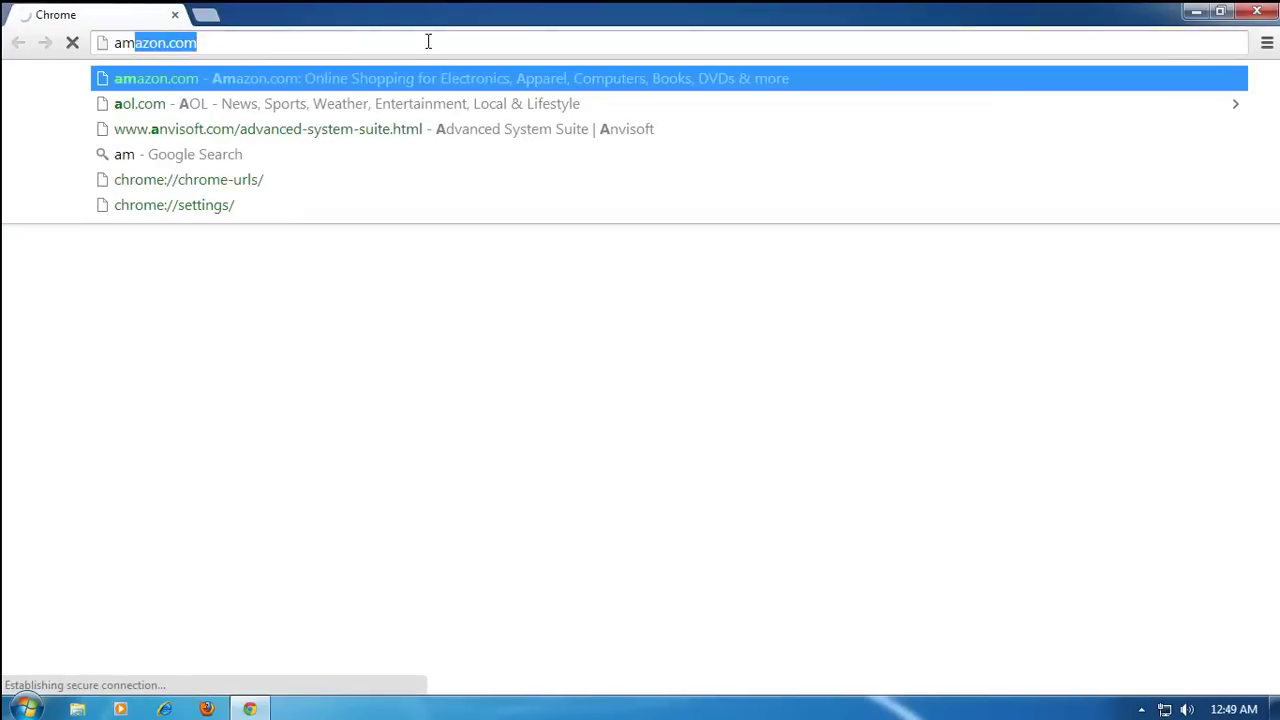
pyautogui.press('Return')
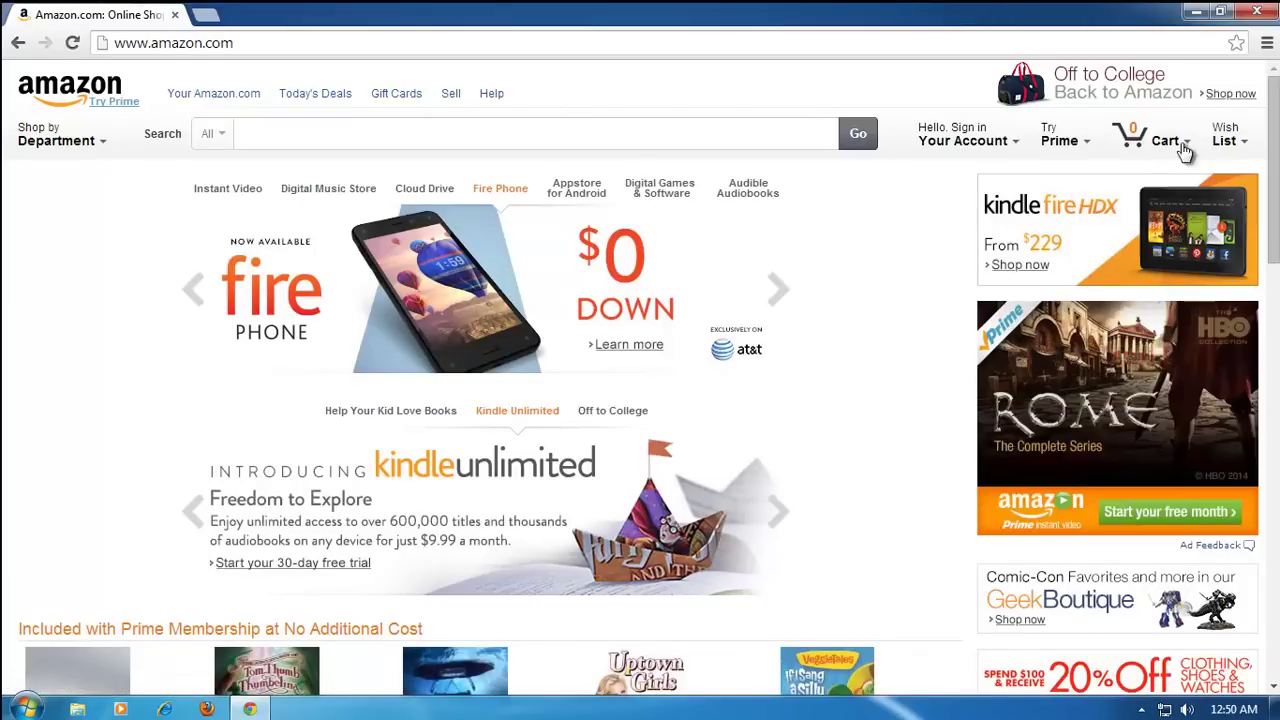
pyautogui.click(1259, 12)
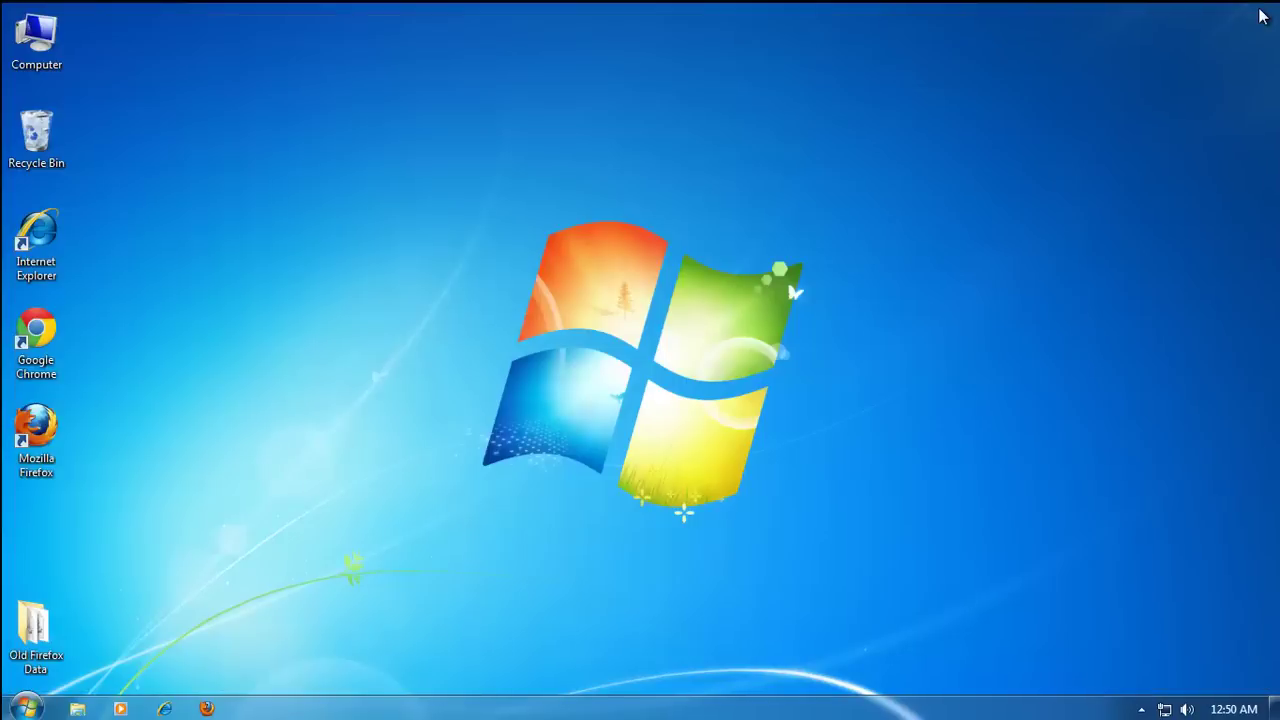